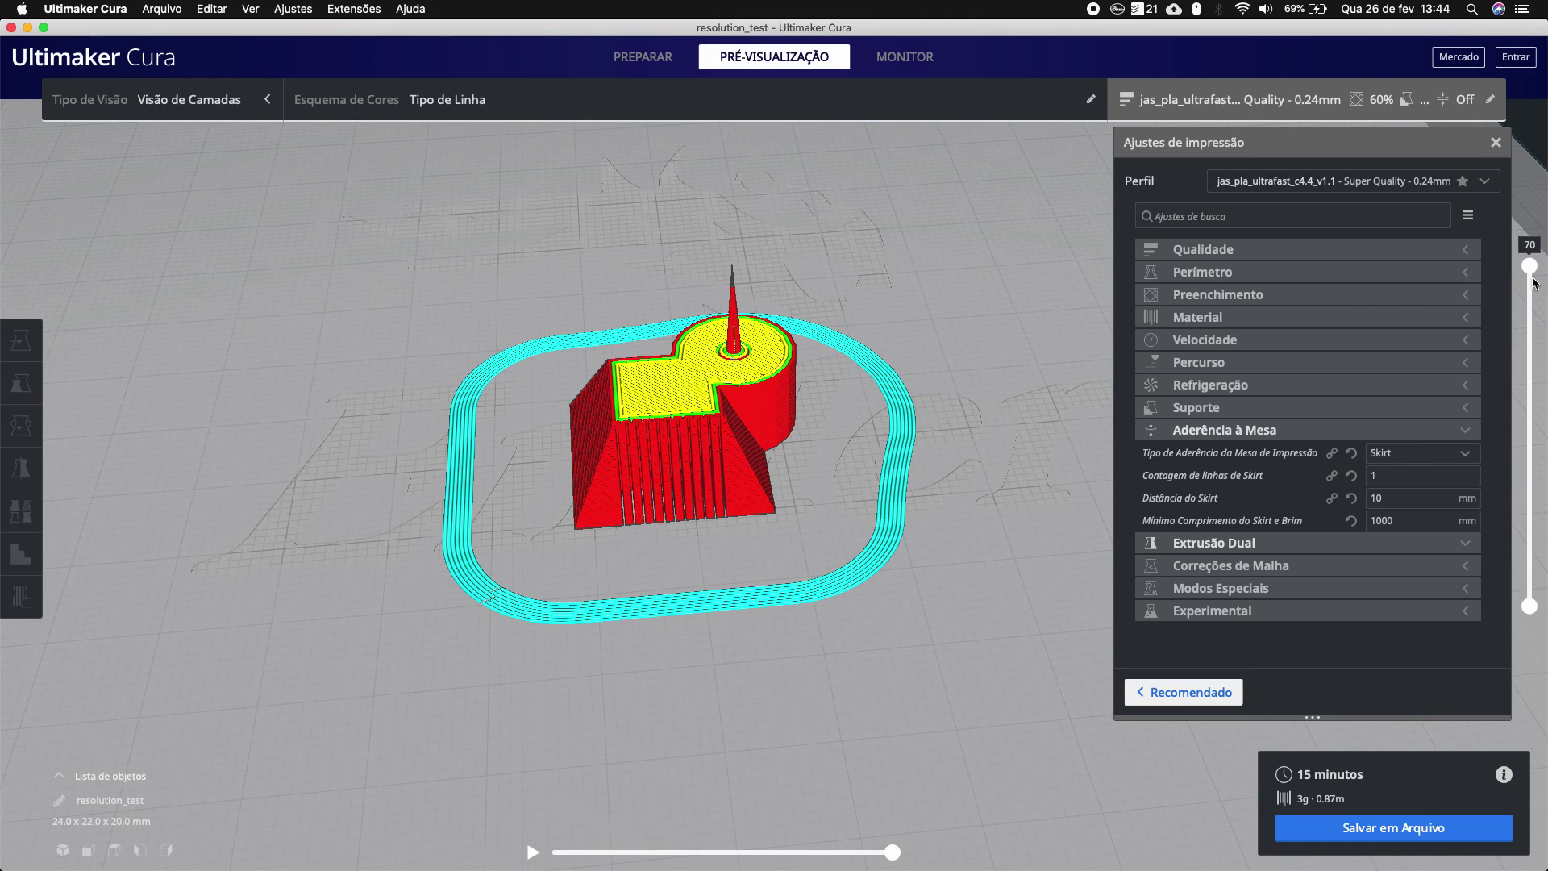
# Step: Show only layer 1 in the layer preview and examine the skirt lines around the model up close
pyautogui.moveTo(1529, 266); pyautogui.dragTo(1530, 581)
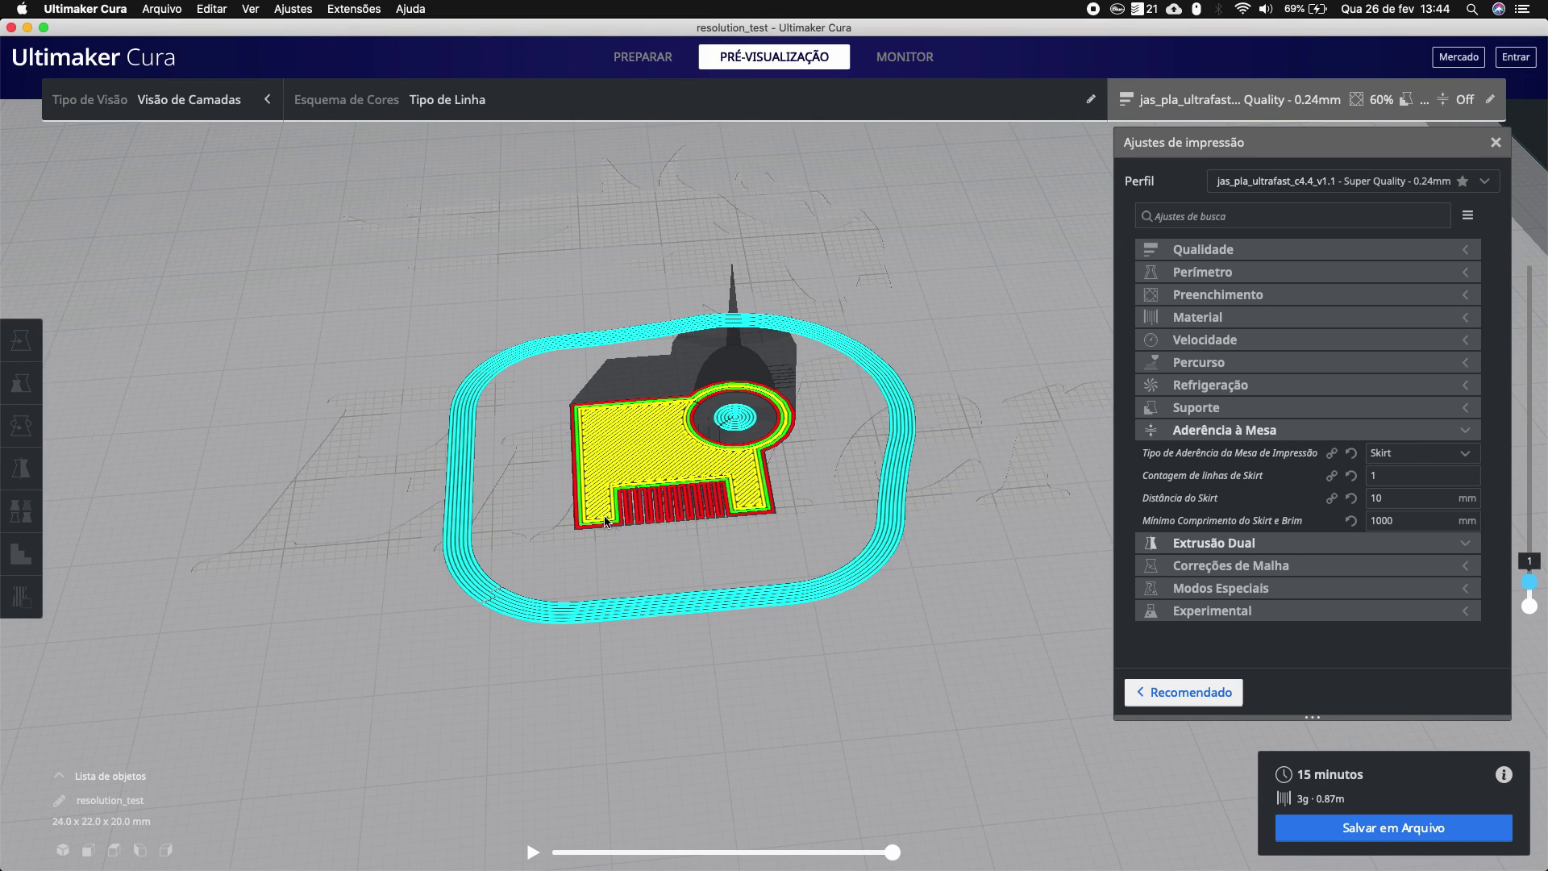
pyautogui.scroll(5, 784, 487)
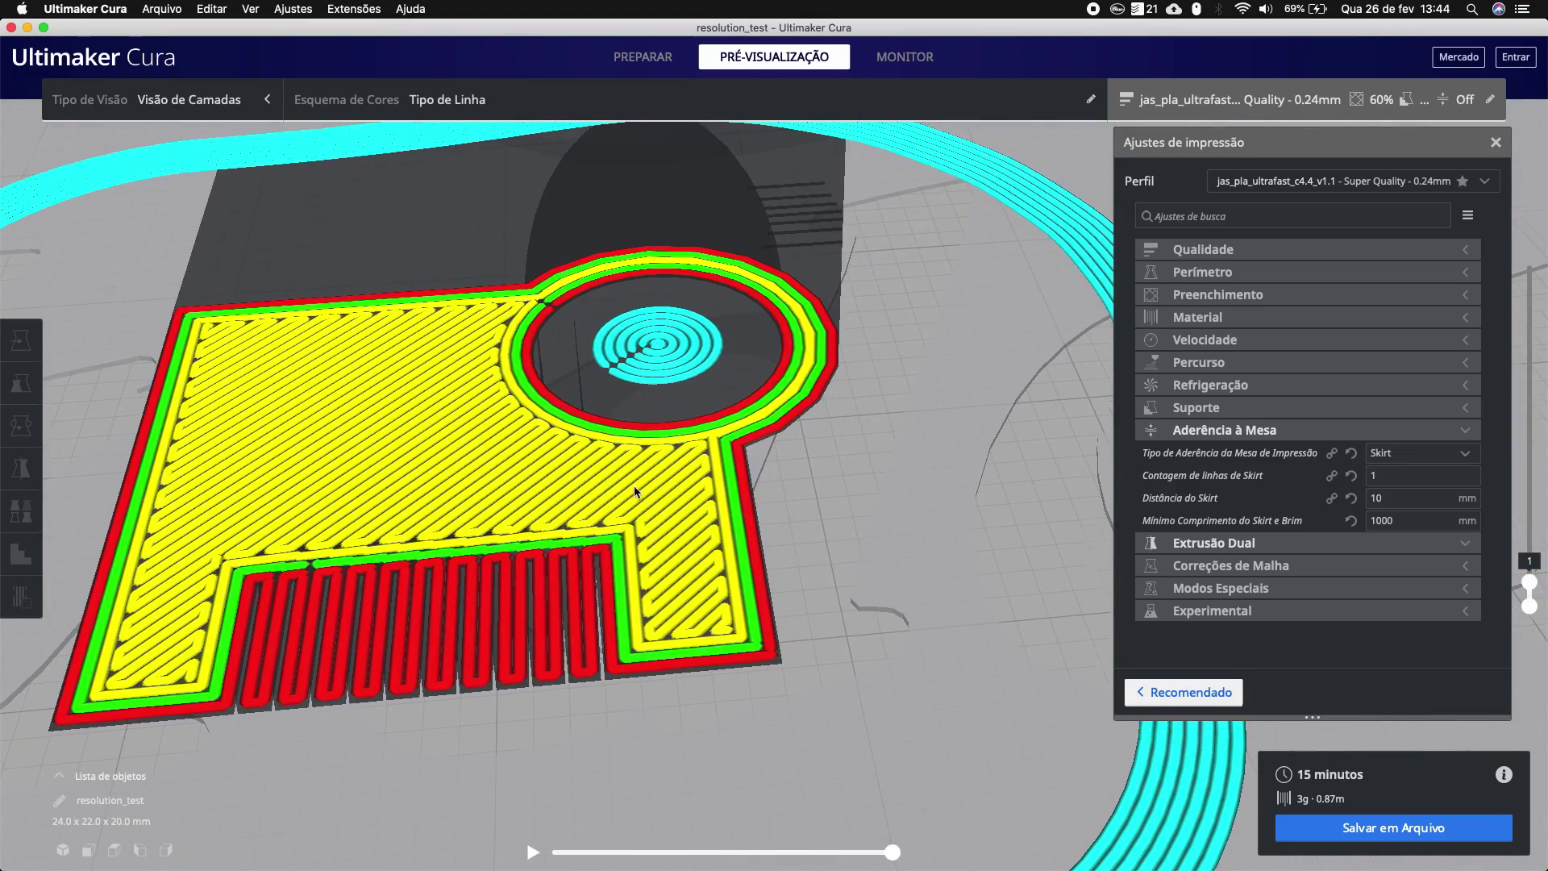
pyautogui.moveTo(634, 485)
pyautogui.mouseDown(button='middle')
pyautogui.moveTo(697, 482)
pyautogui.moveTo(624, 477)
pyautogui.mouseUp(button='middle')
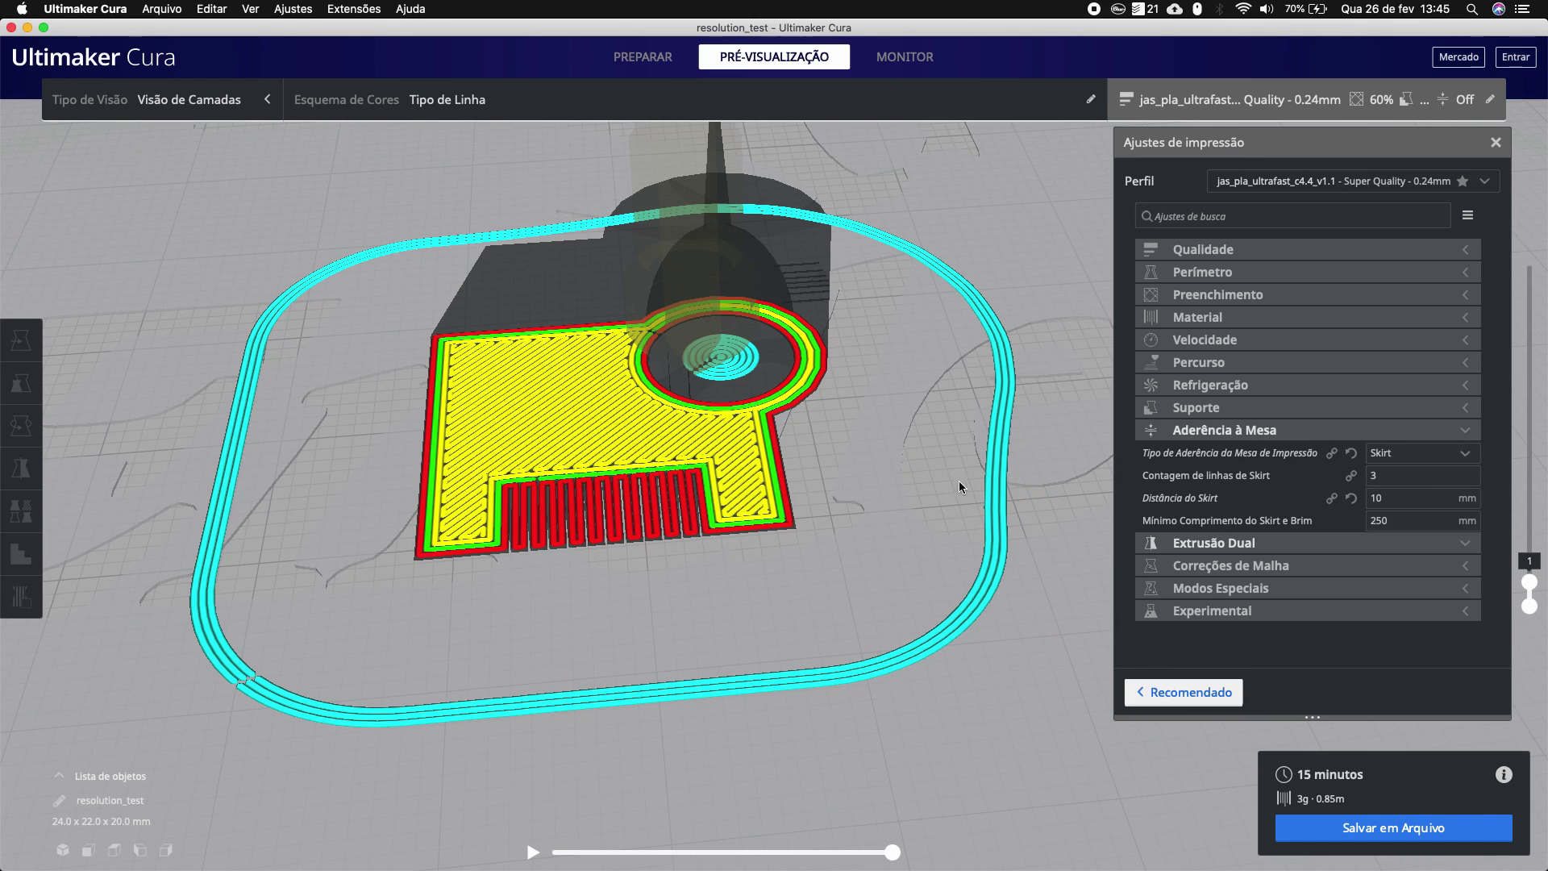
pyautogui.click(1382, 474)
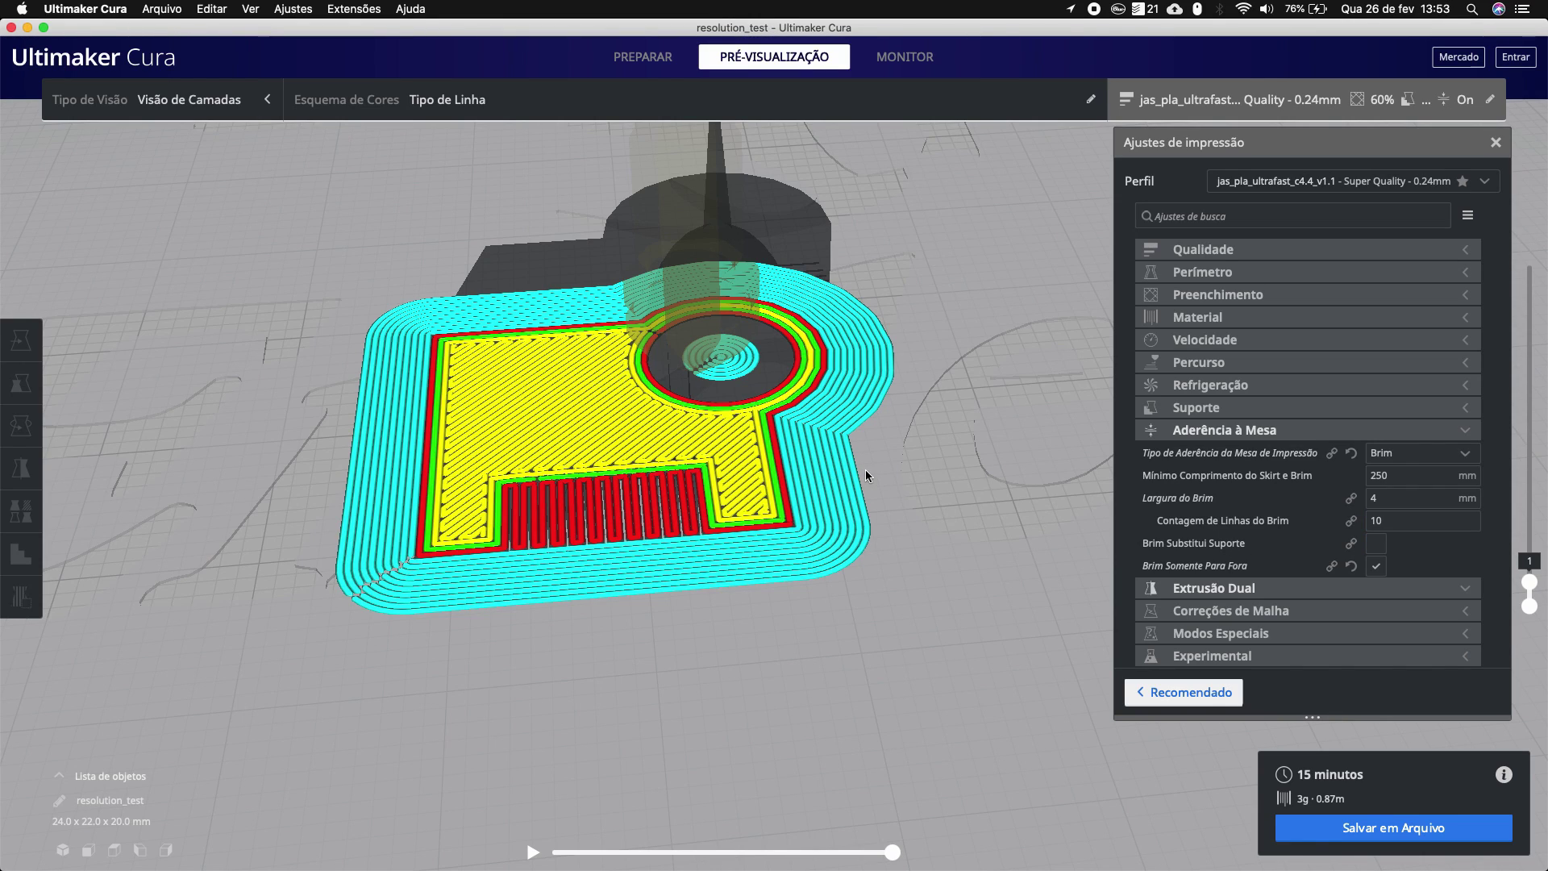
# Step: Set the brim line count (Contagem de Linhas do Brim) to 15, reslice the model, and read the description of Largura do Brim
pyautogui.click(1401, 524)
pyautogui.press('BackSpace')
pyautogui.write('5')
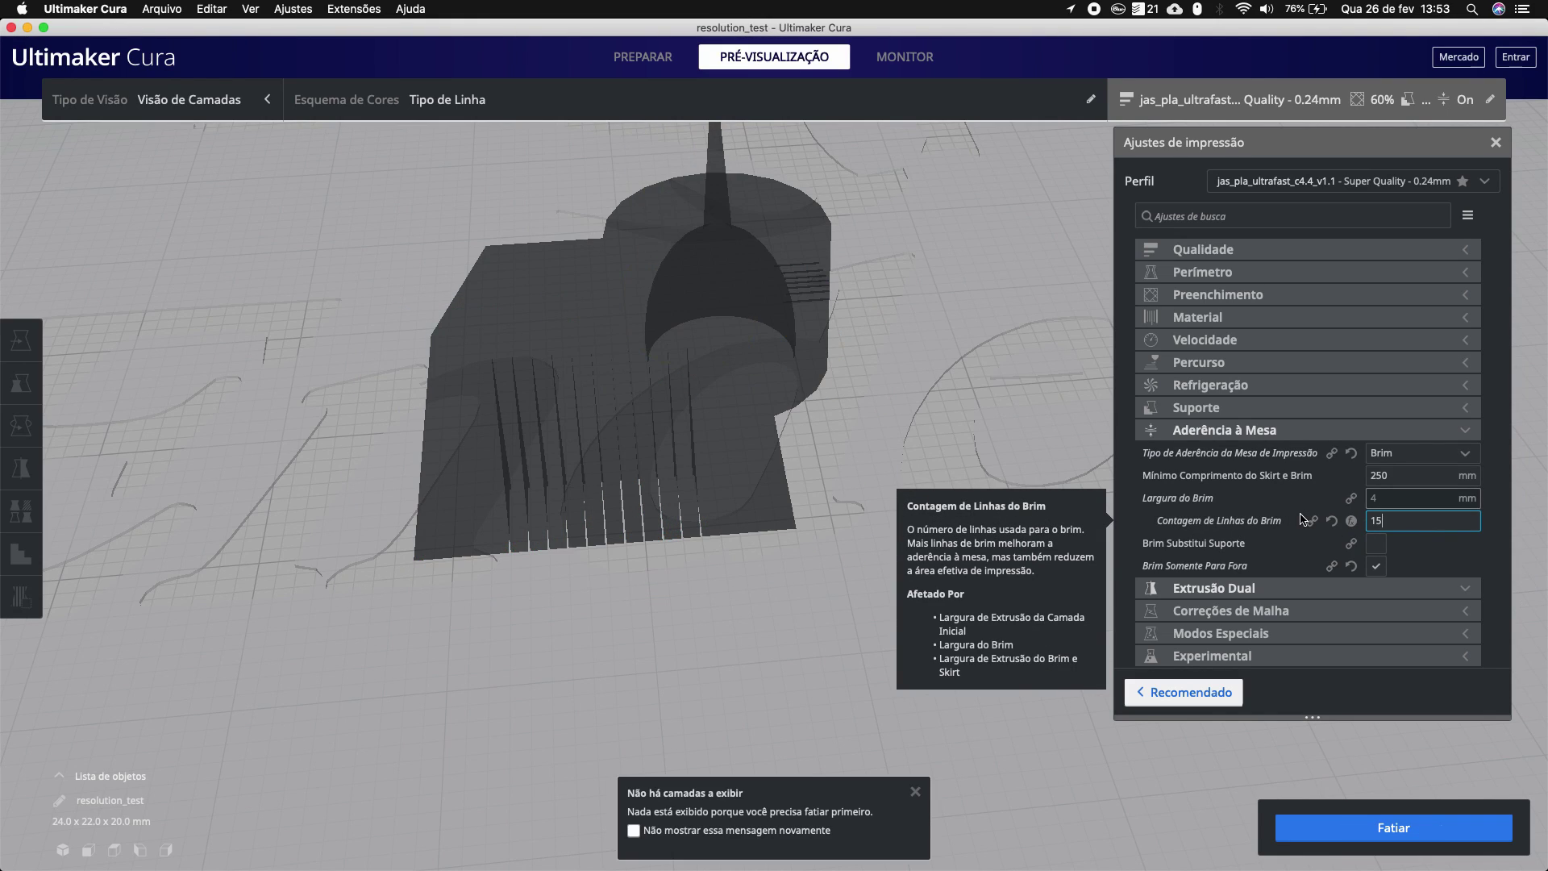
pyautogui.click(1393, 827)
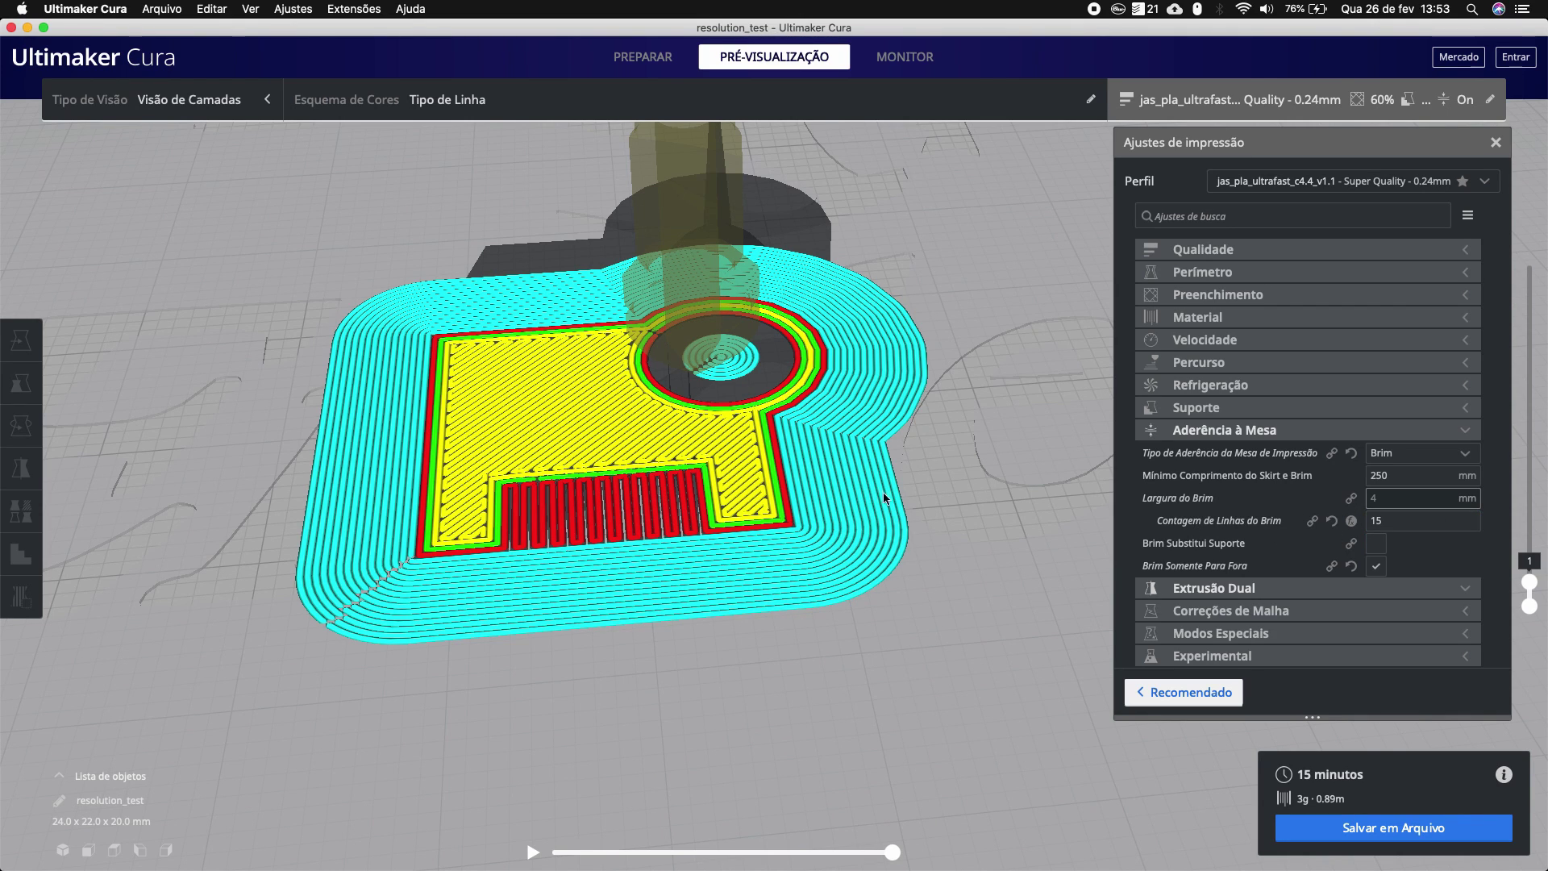
pyautogui.moveTo(1393, 502)
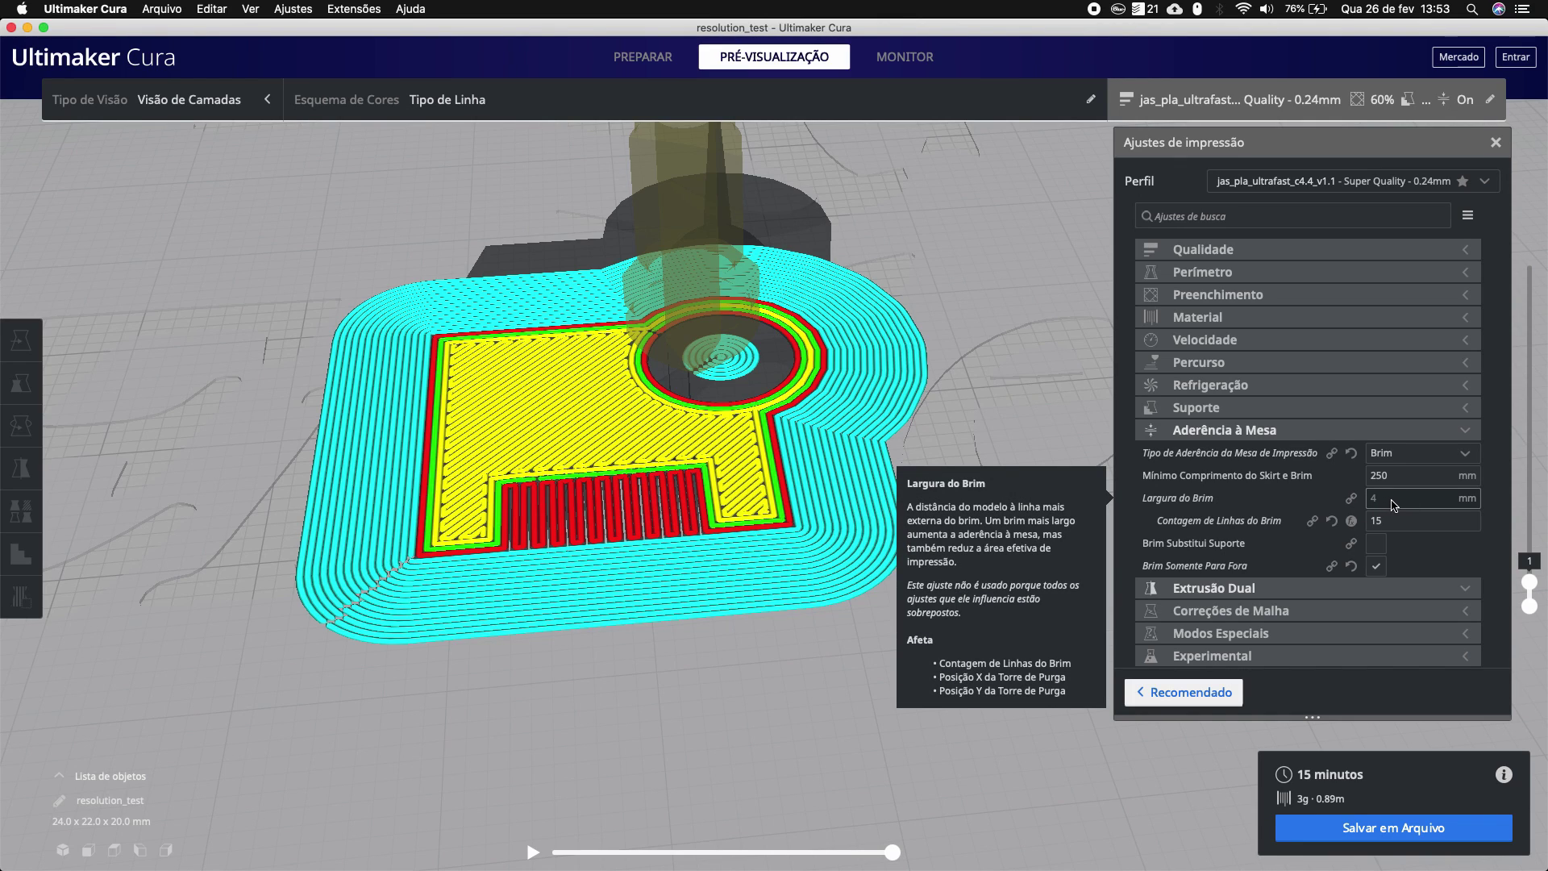
pyautogui.click(1394, 518)
pyautogui.moveTo(1394, 518)
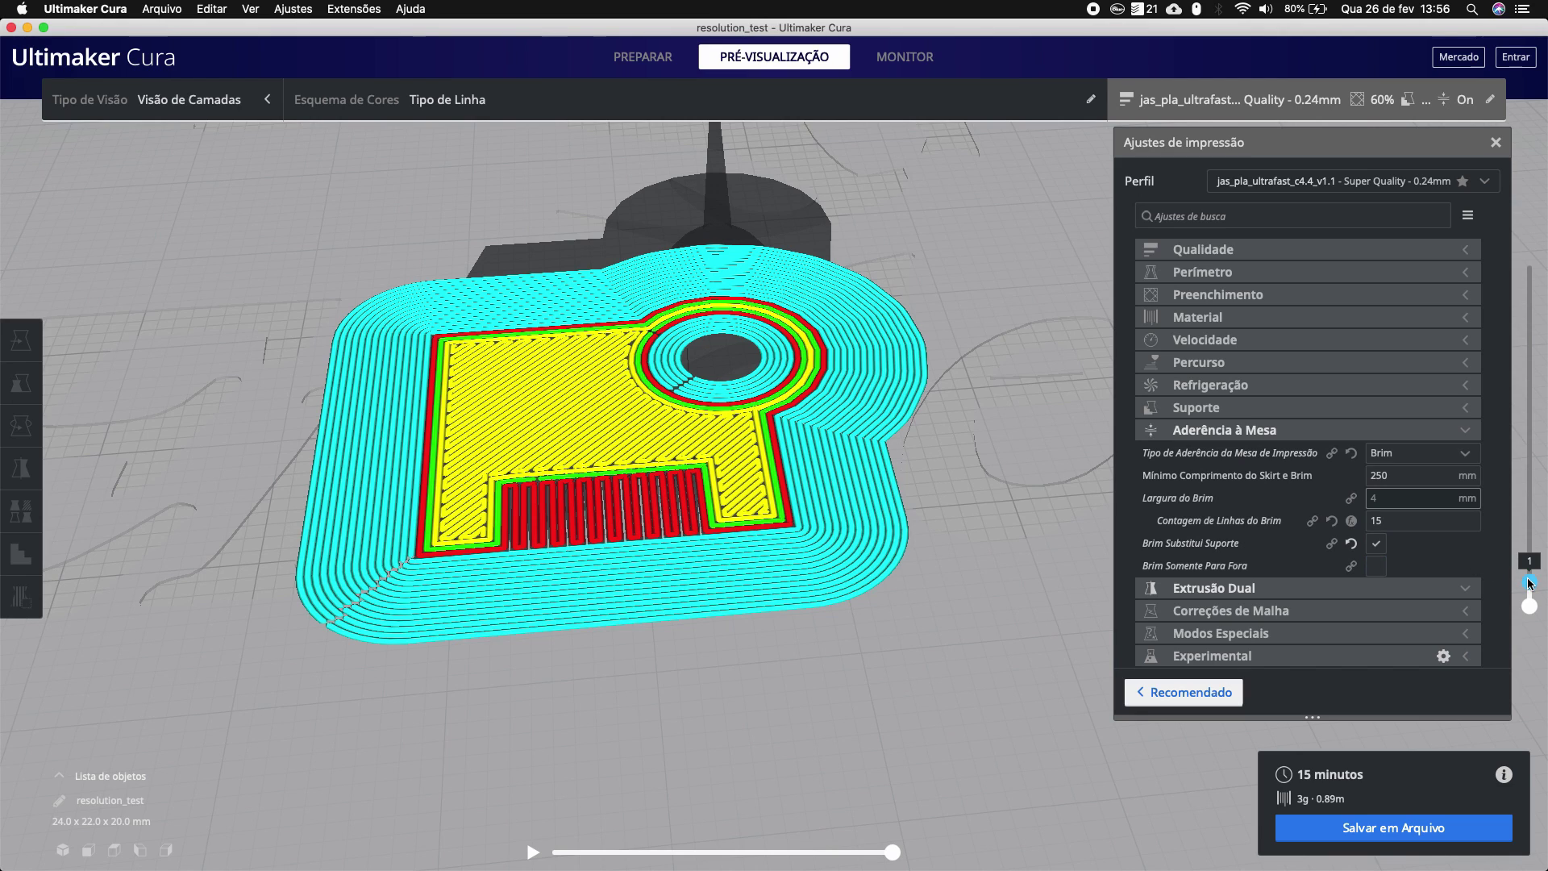
# Step: Inspect the brim inside the cylinder at layer 4, disable Brim Substitui Suporte, and enable Brim Somente Para Fora
pyautogui.moveTo(1522, 557); pyautogui.dragTo(1521, 555)
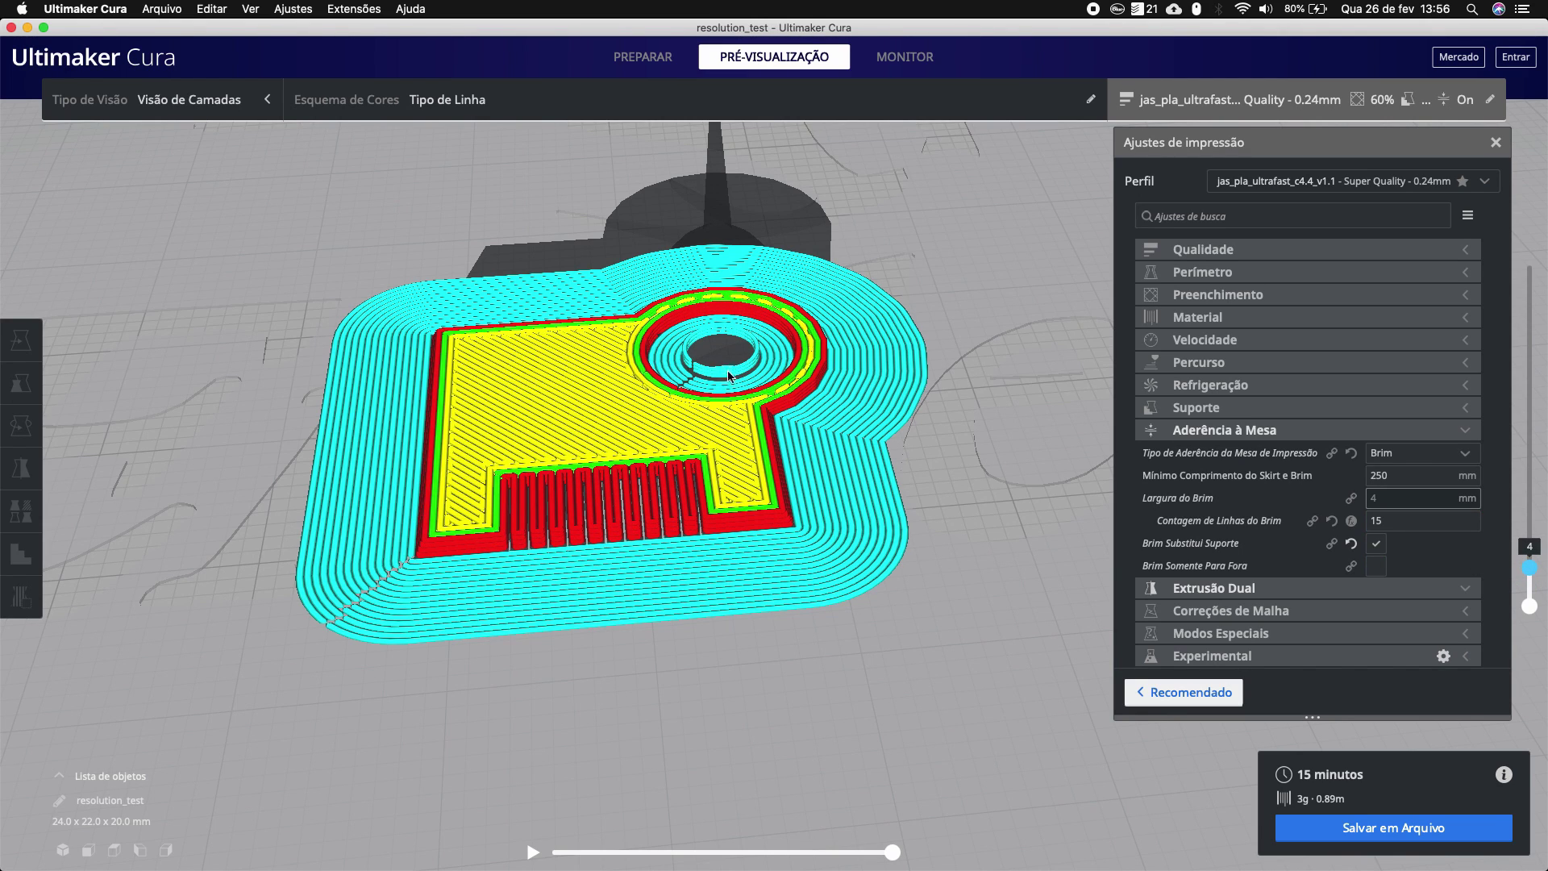
pyautogui.scroll(6, 729, 377)
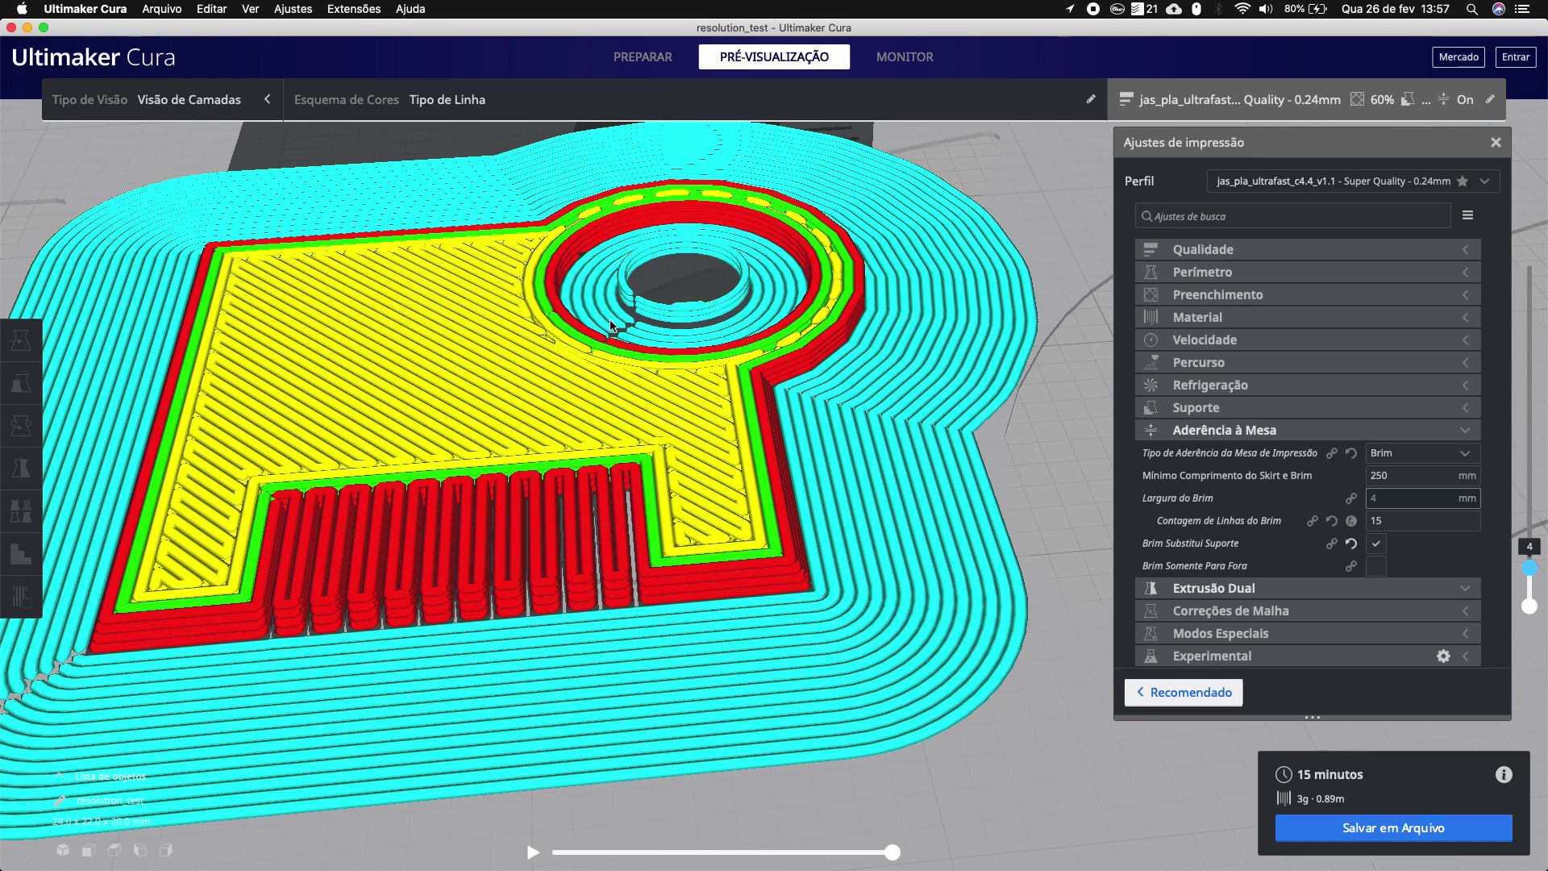
pyautogui.click(1376, 544)
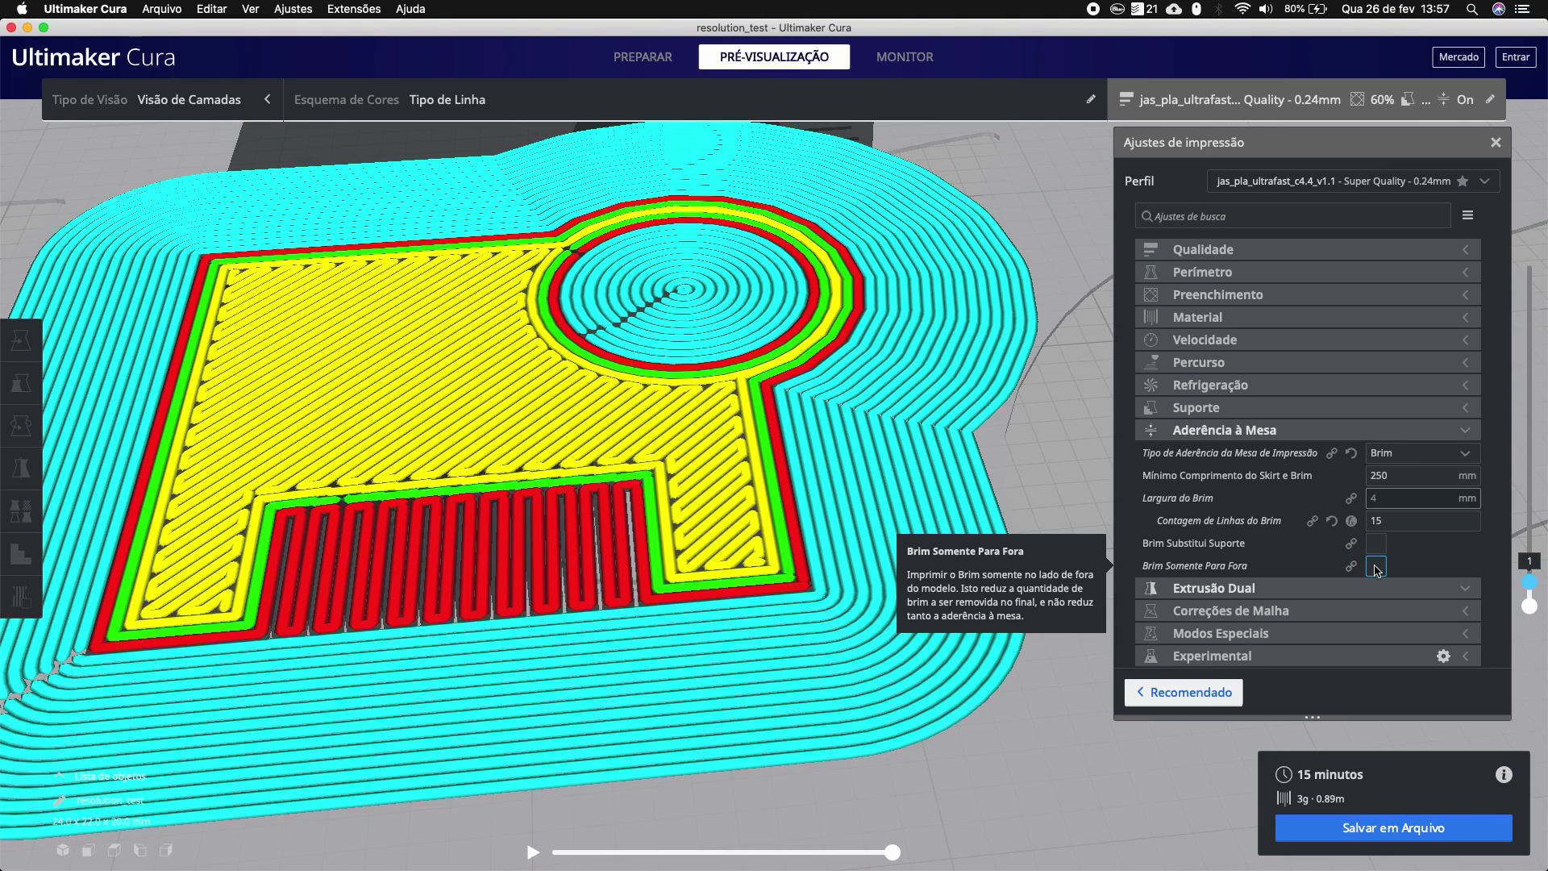
pyautogui.click(1376, 567)
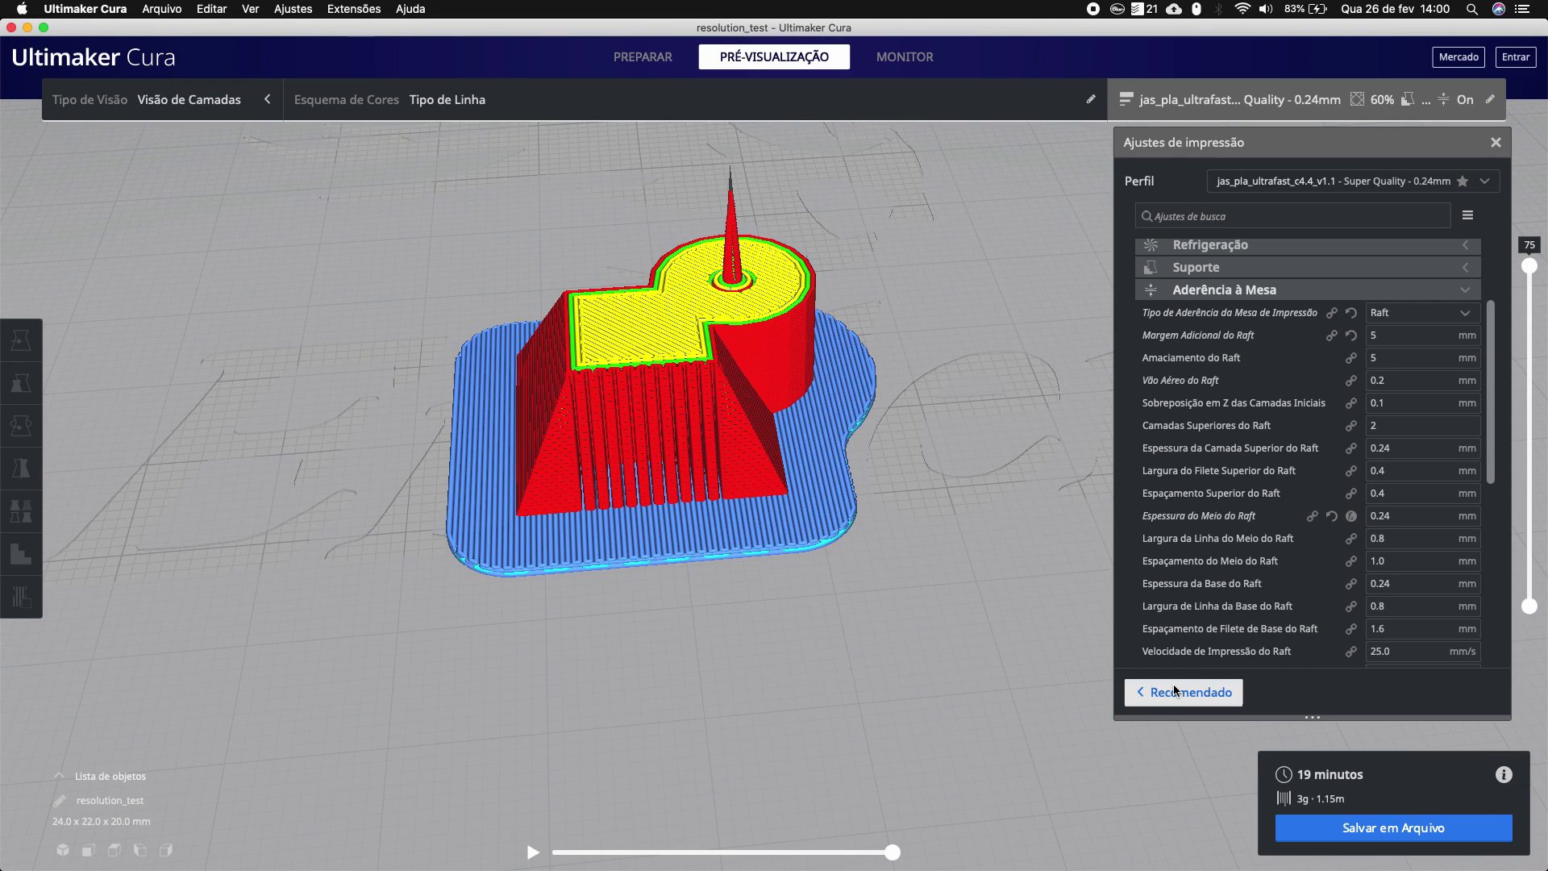
# Step: Lower the layer preview to layer 5 to examine the raft, and raise it back to layer 41
pyautogui.moveTo(1529, 266); pyautogui.dragTo(1431, 233)
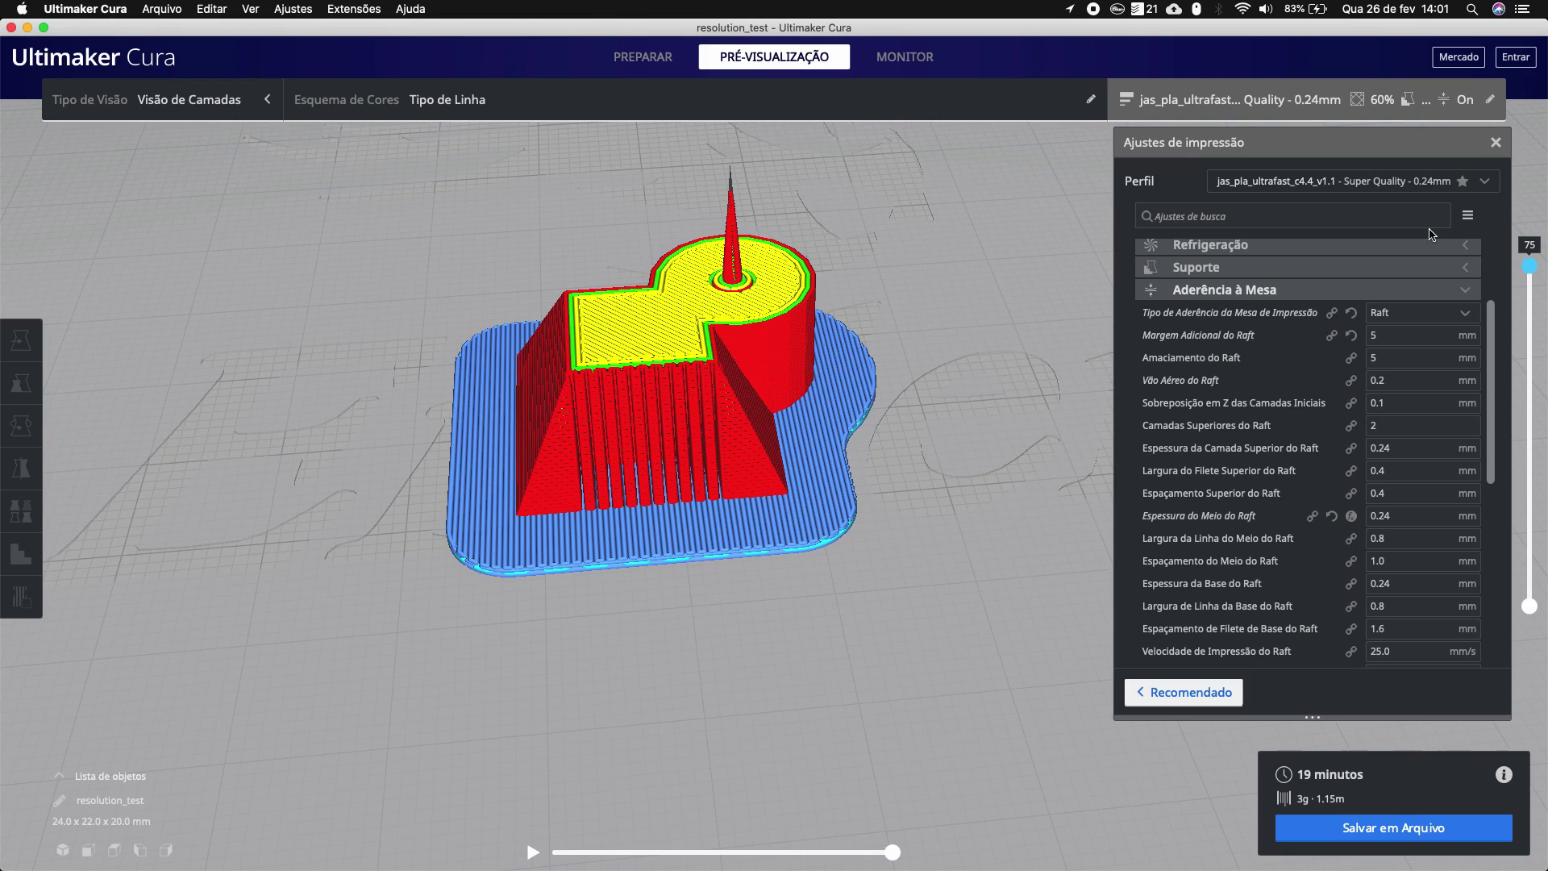
pyautogui.moveTo(1529, 266); pyautogui.dragTo(1525, 558)
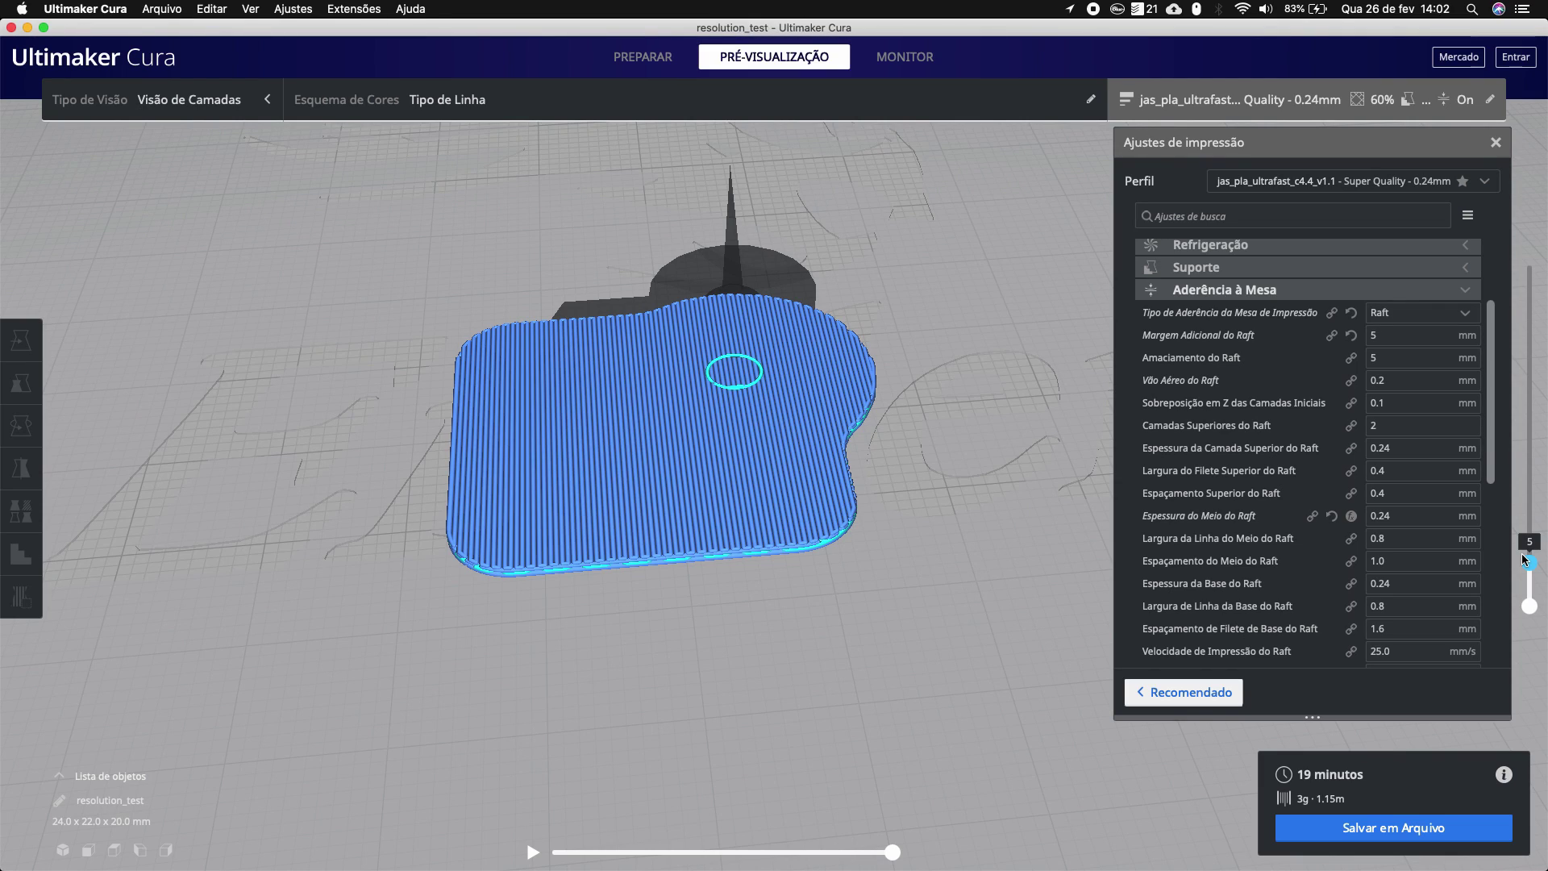
pyautogui.scroll(-1, 1507, 453)
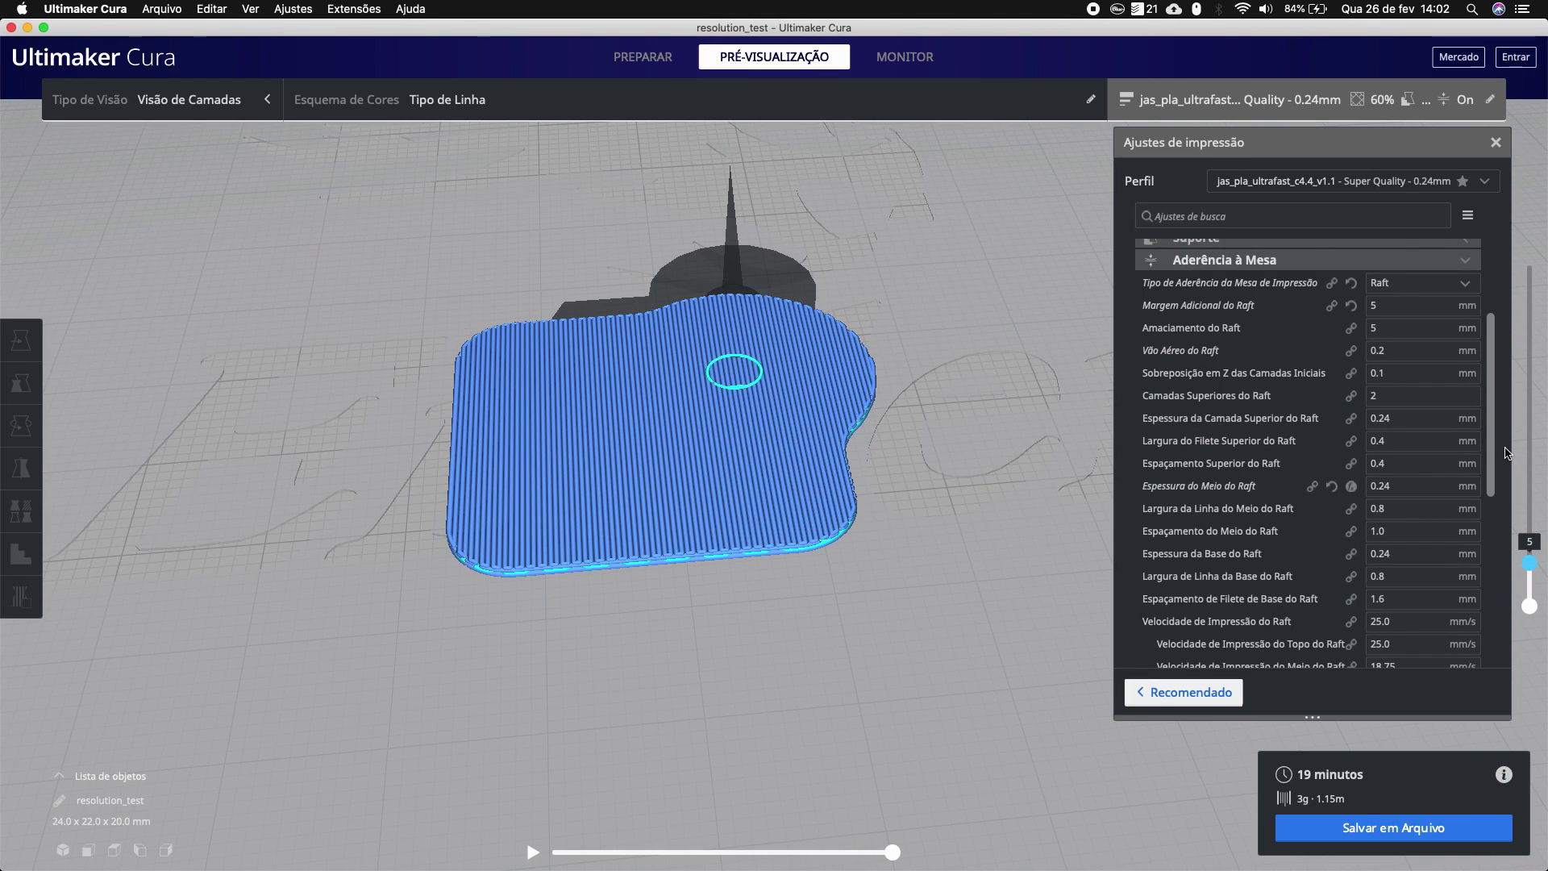
pyautogui.moveTo(1529, 564); pyautogui.dragTo(1530, 433)
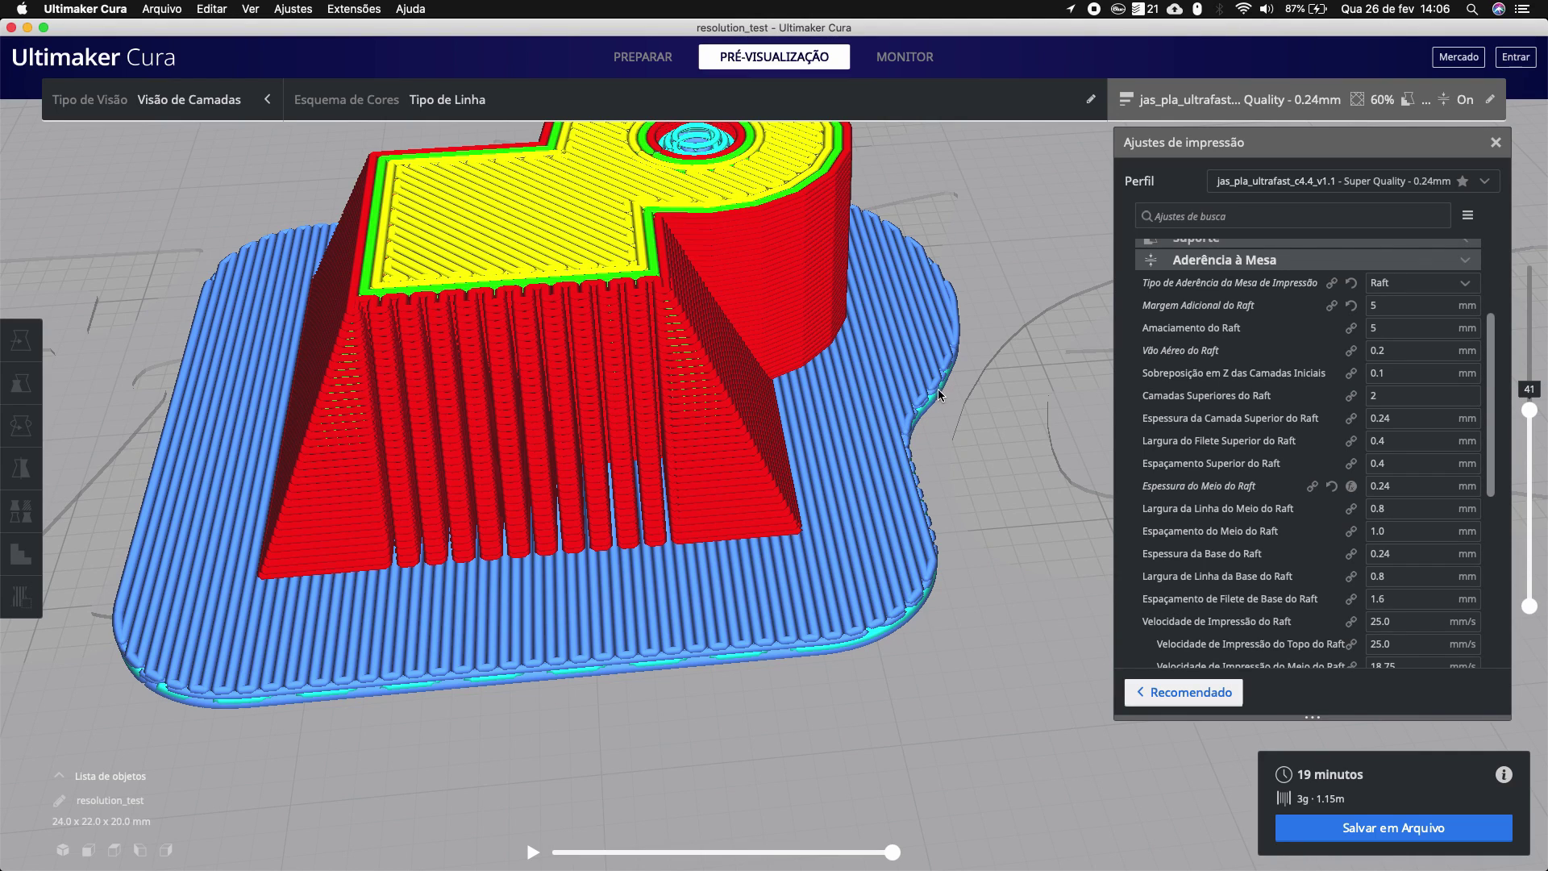
# Step: Try a different Amaciamento do Raft value, restore it to 5 mm, and reslice the model
pyautogui.click(1393, 327)
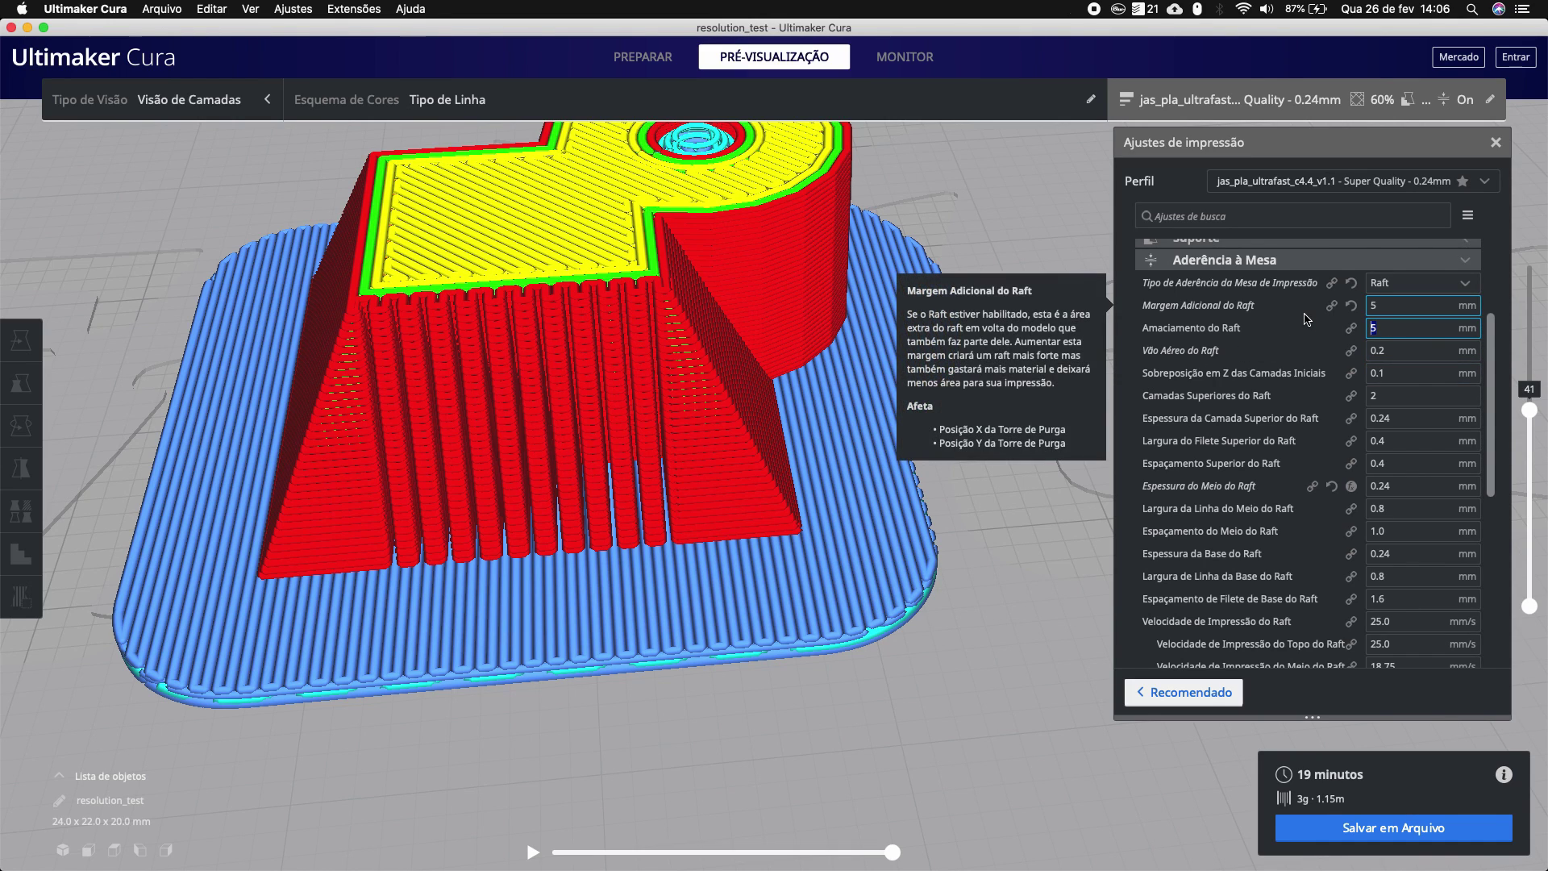
pyautogui.write('1')
pyautogui.click(1380, 828)
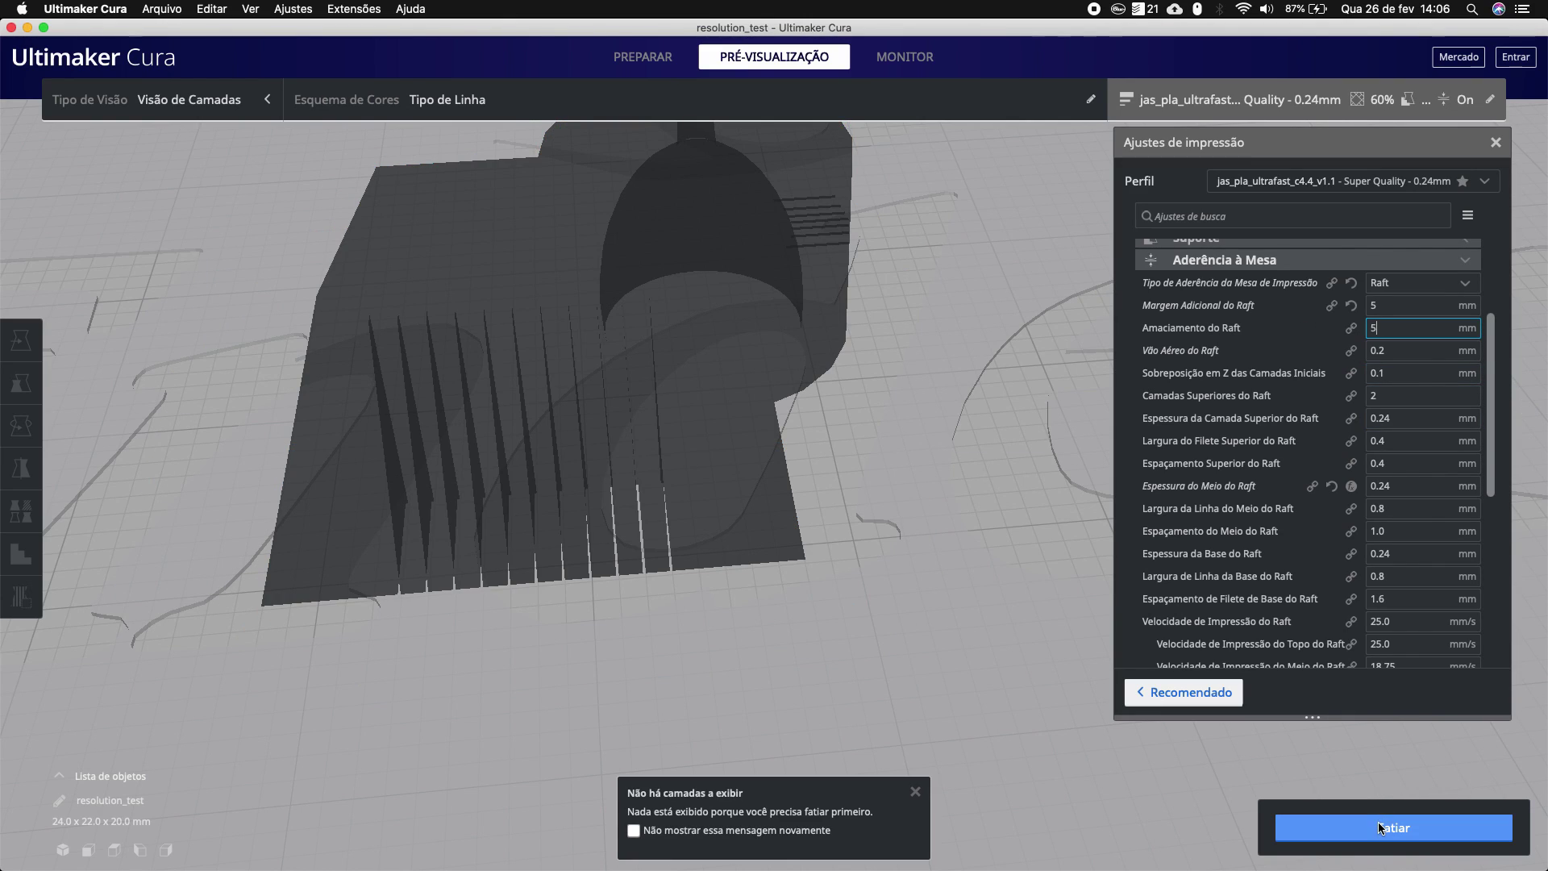
pyautogui.click(1379, 824)
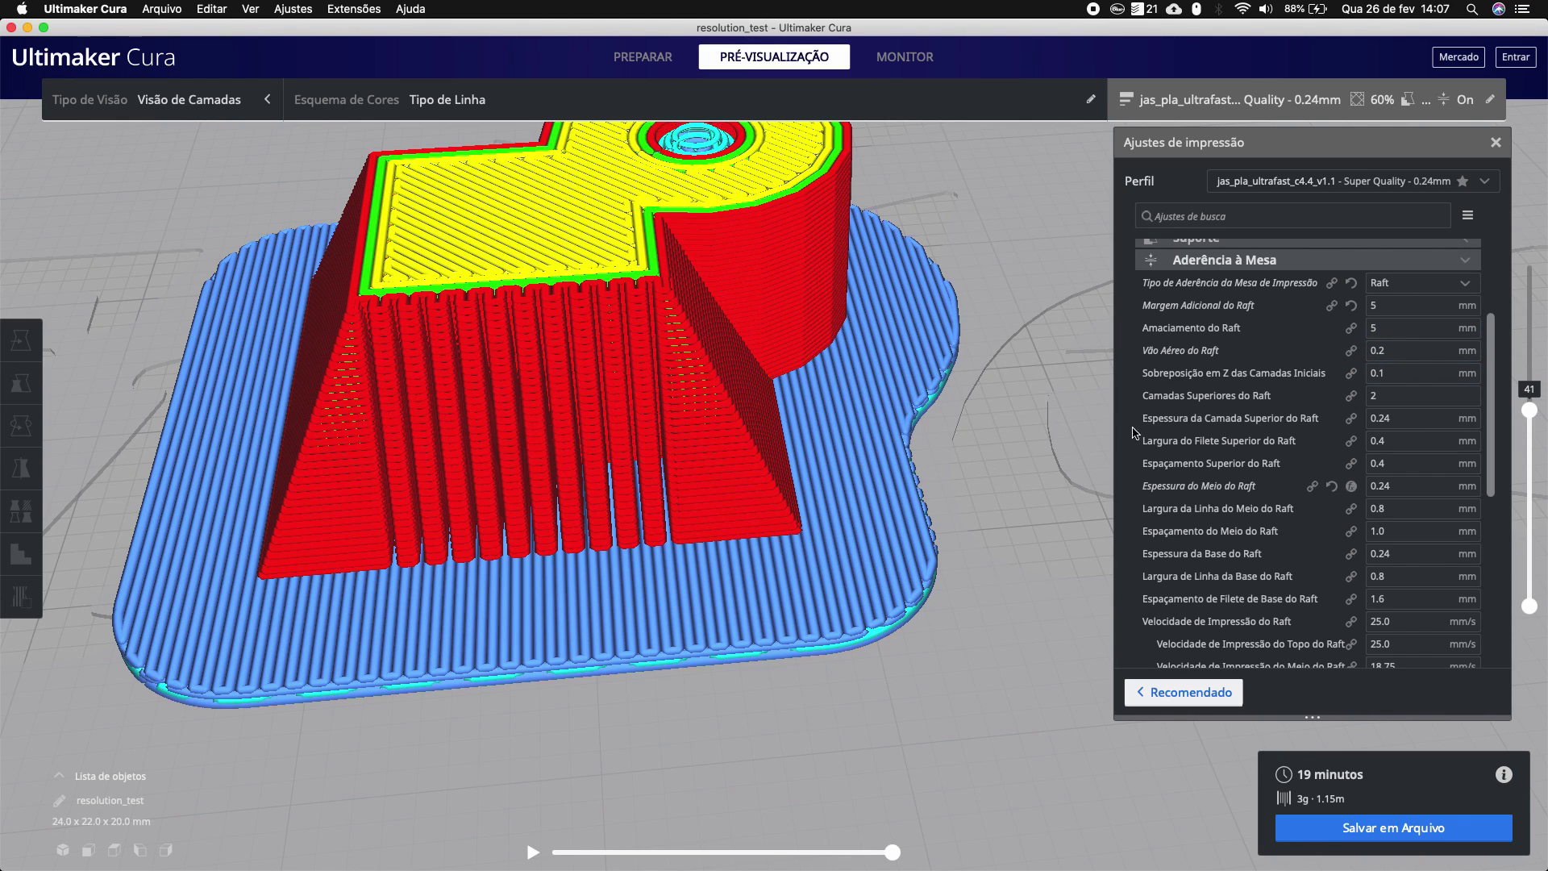
# Step: Examine the stacked raft layers beneath the model from a close side view
pyautogui.moveTo(858, 425); pyautogui.dragTo(853, 388, button='right')
pyautogui.scroll(2, 852, 388)
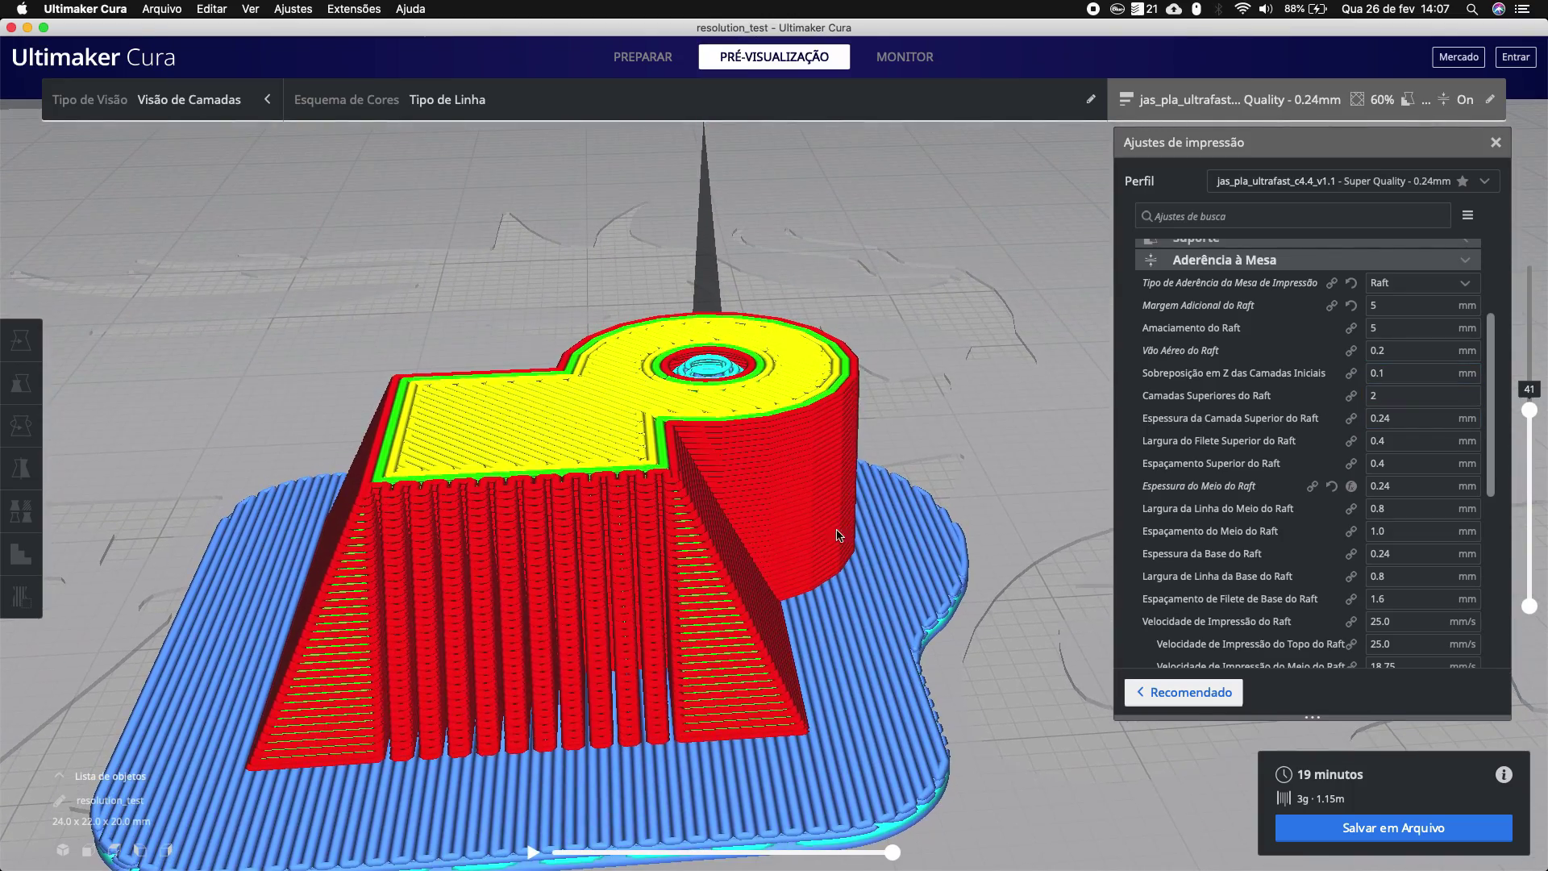
pyautogui.scroll(10, 835, 409)
pyautogui.scroll(-10, 835, 409)
pyautogui.moveTo(835, 492); pyautogui.dragTo(832, 612, button='right')
pyautogui.scroll(5, 798, 595)
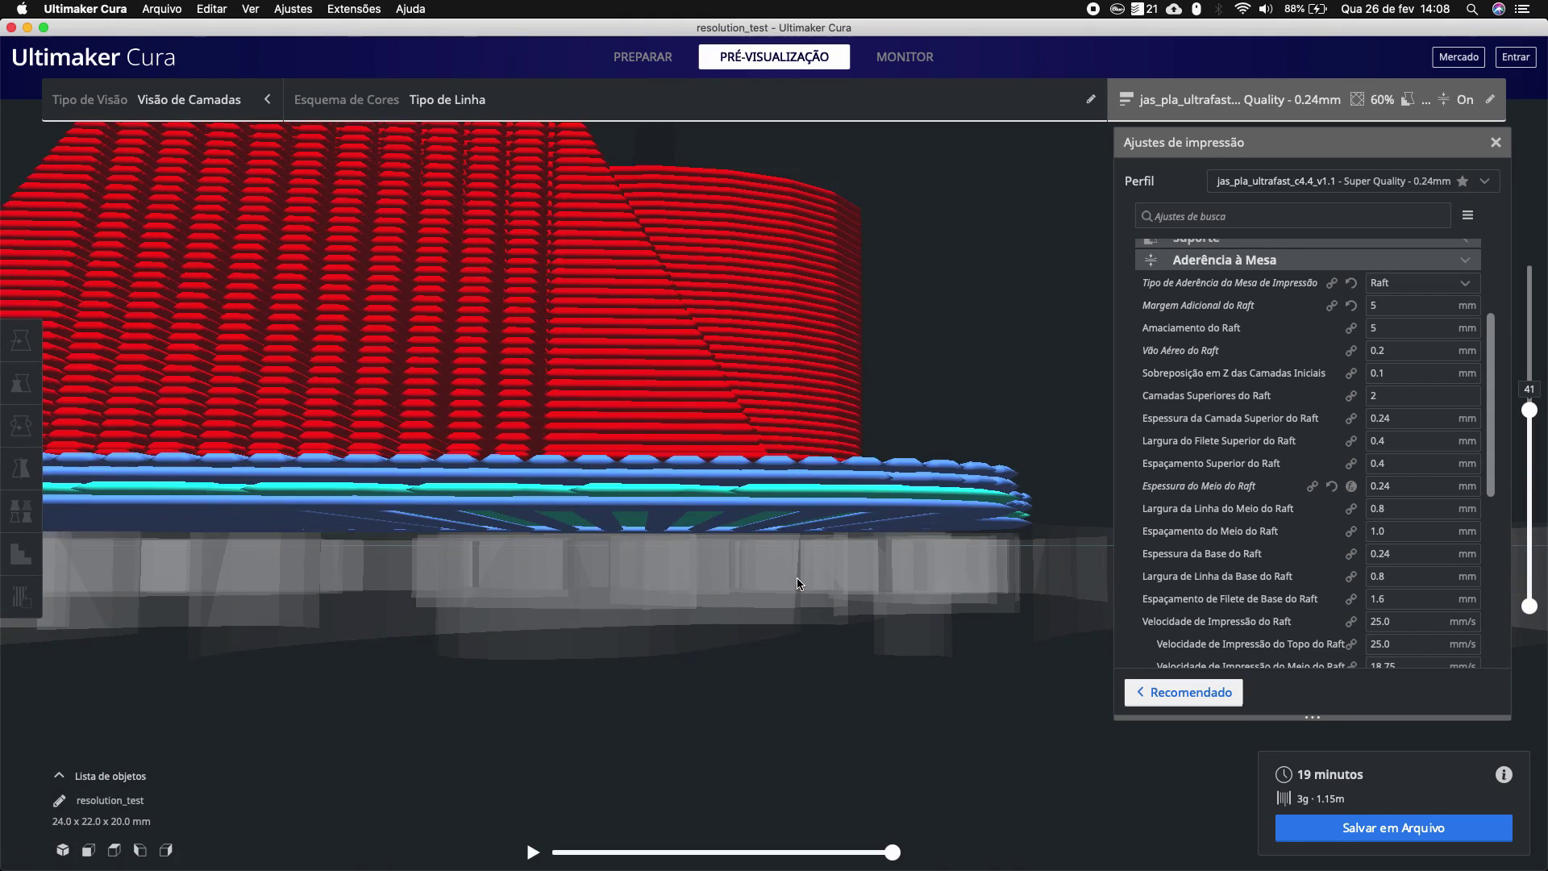
# Step: Inspect the air gap between the top of the raft and the model's first layer from several angles
pyautogui.moveTo(797, 578); pyautogui.dragTo(742, 528, button='right')
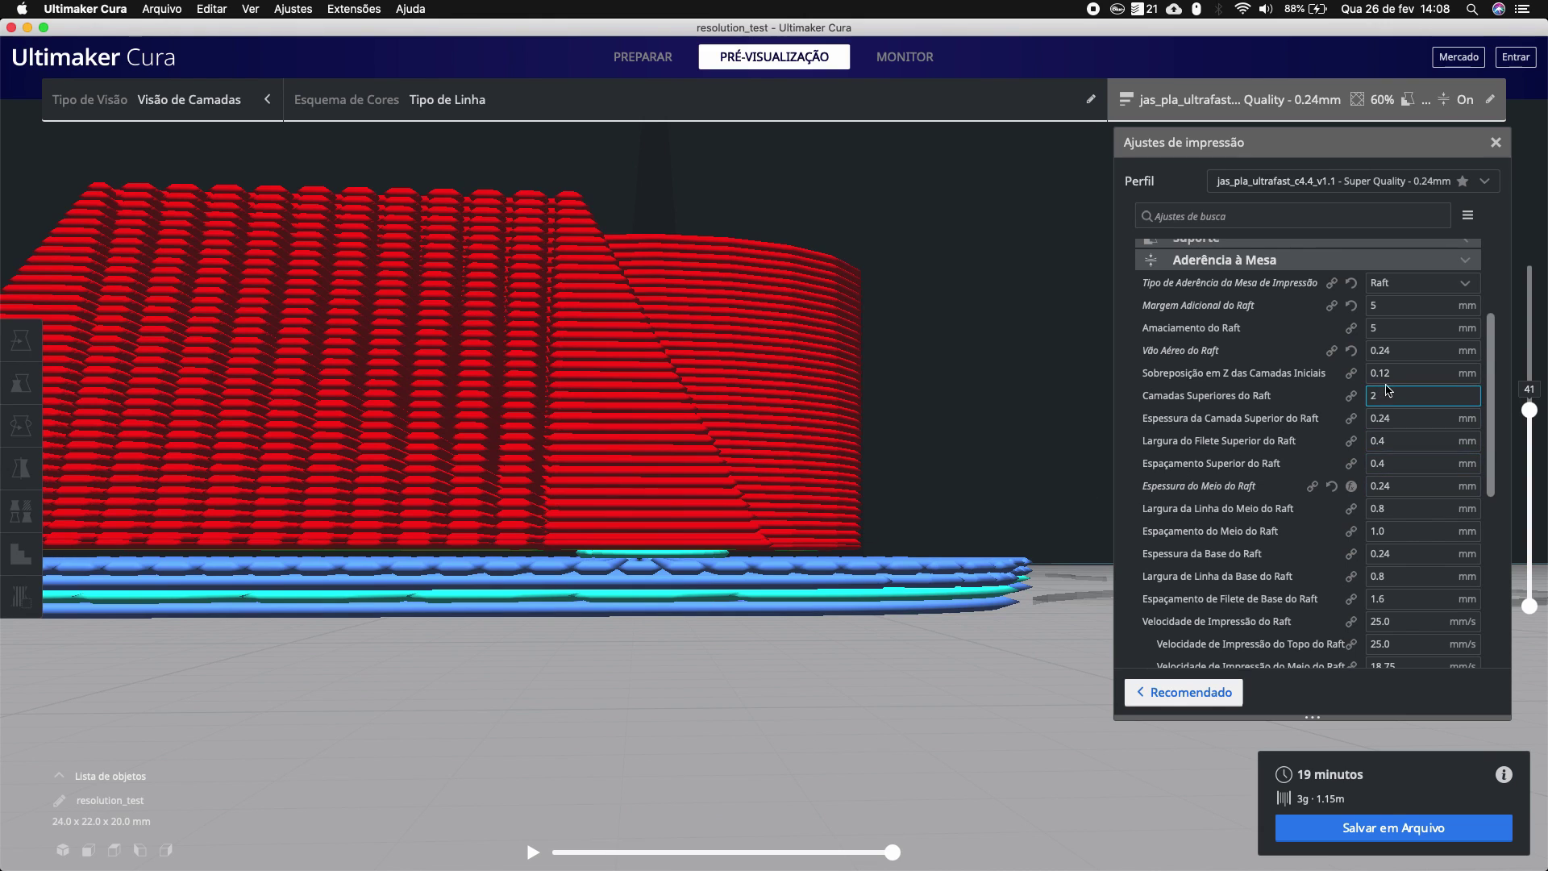
pyautogui.scroll(5, 867, 572)
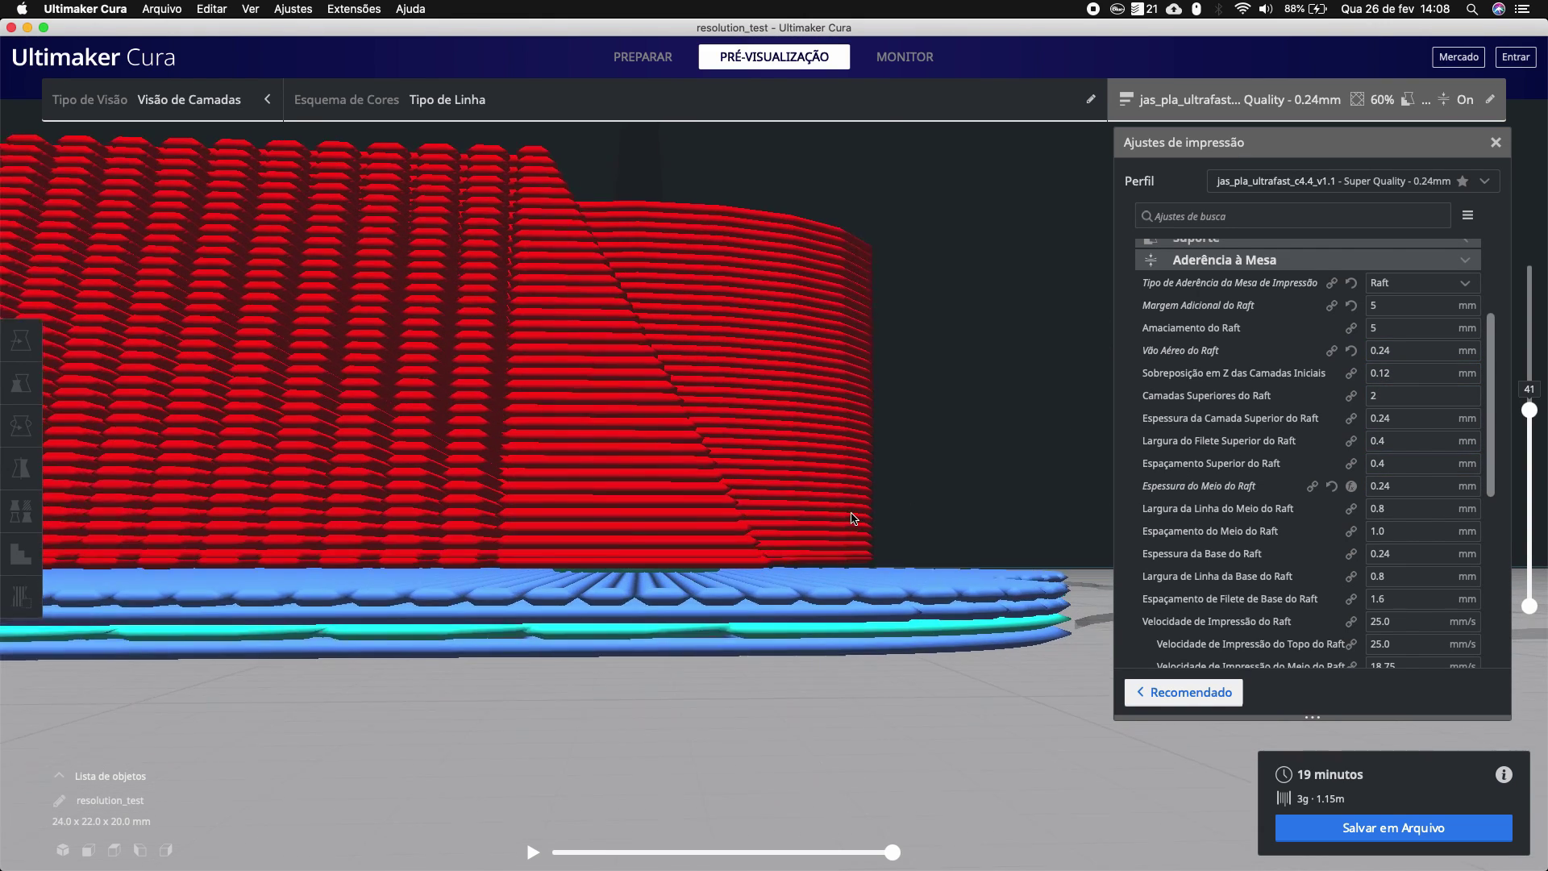
pyautogui.moveTo(866, 563)
pyautogui.mouseDown(button='right')
pyautogui.moveTo(860, 535)
pyautogui.moveTo(859, 552)
pyautogui.mouseUp(button='right')
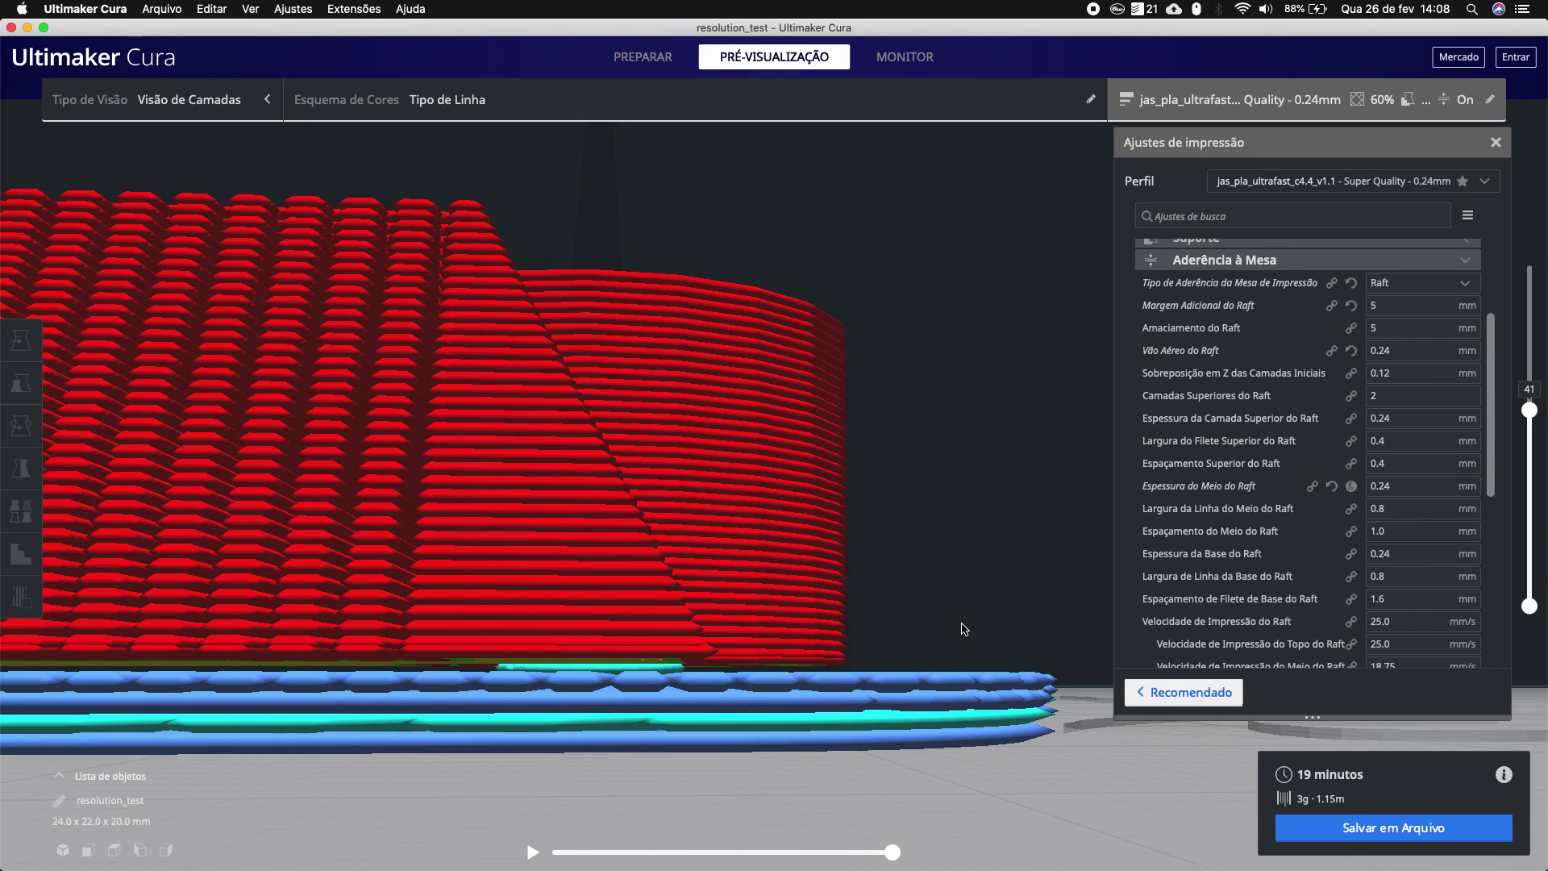
pyautogui.moveTo(957, 601); pyautogui.dragTo(954, 609, button='right')
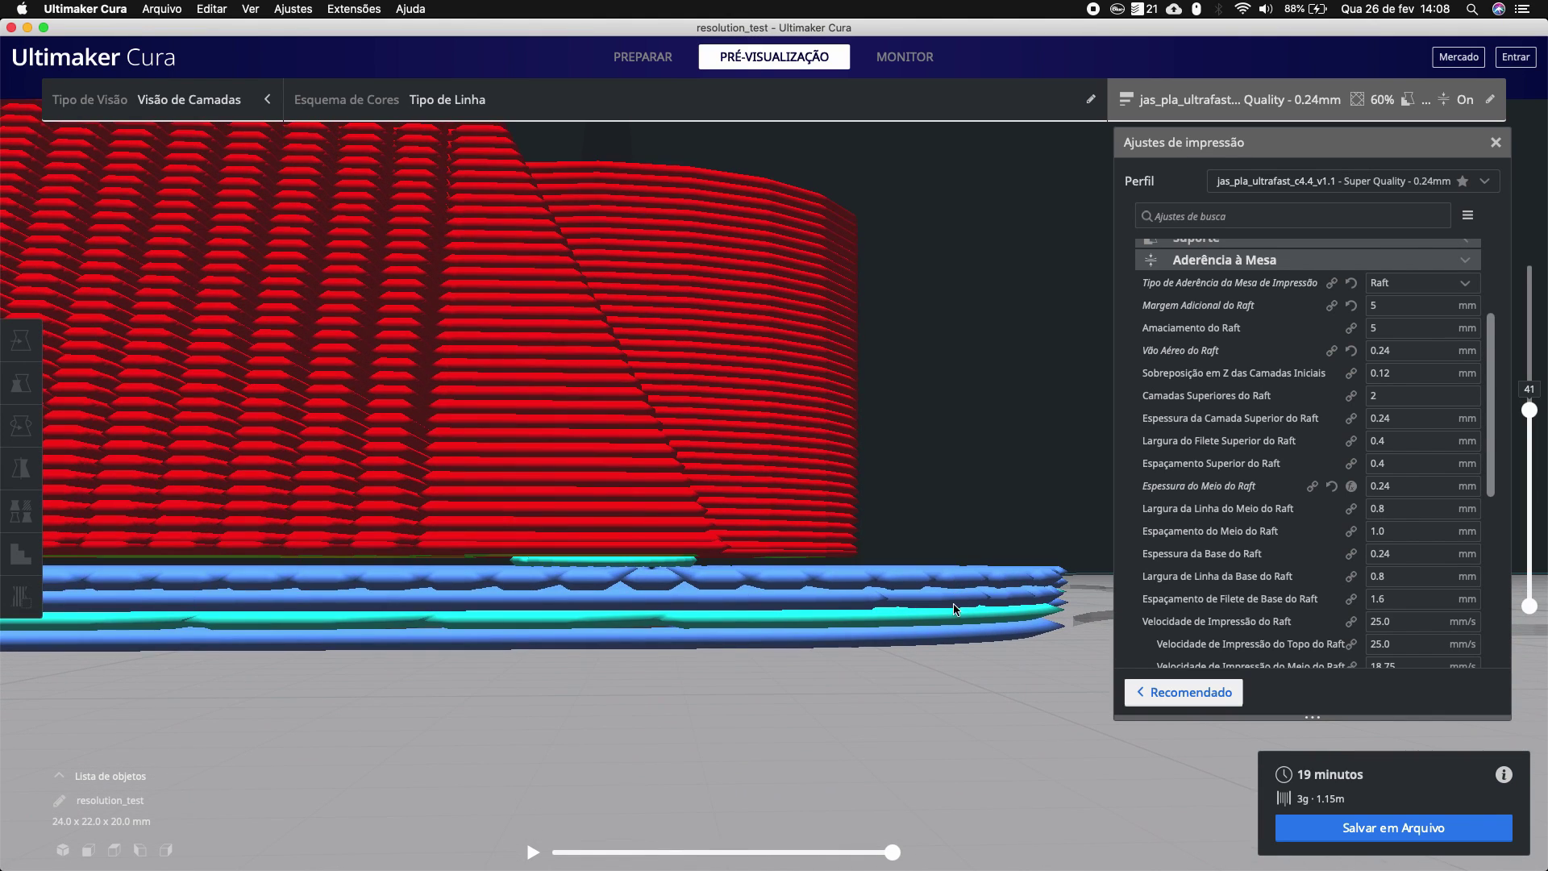
pyautogui.moveTo(940, 387); pyautogui.dragTo(936, 406, button='right')
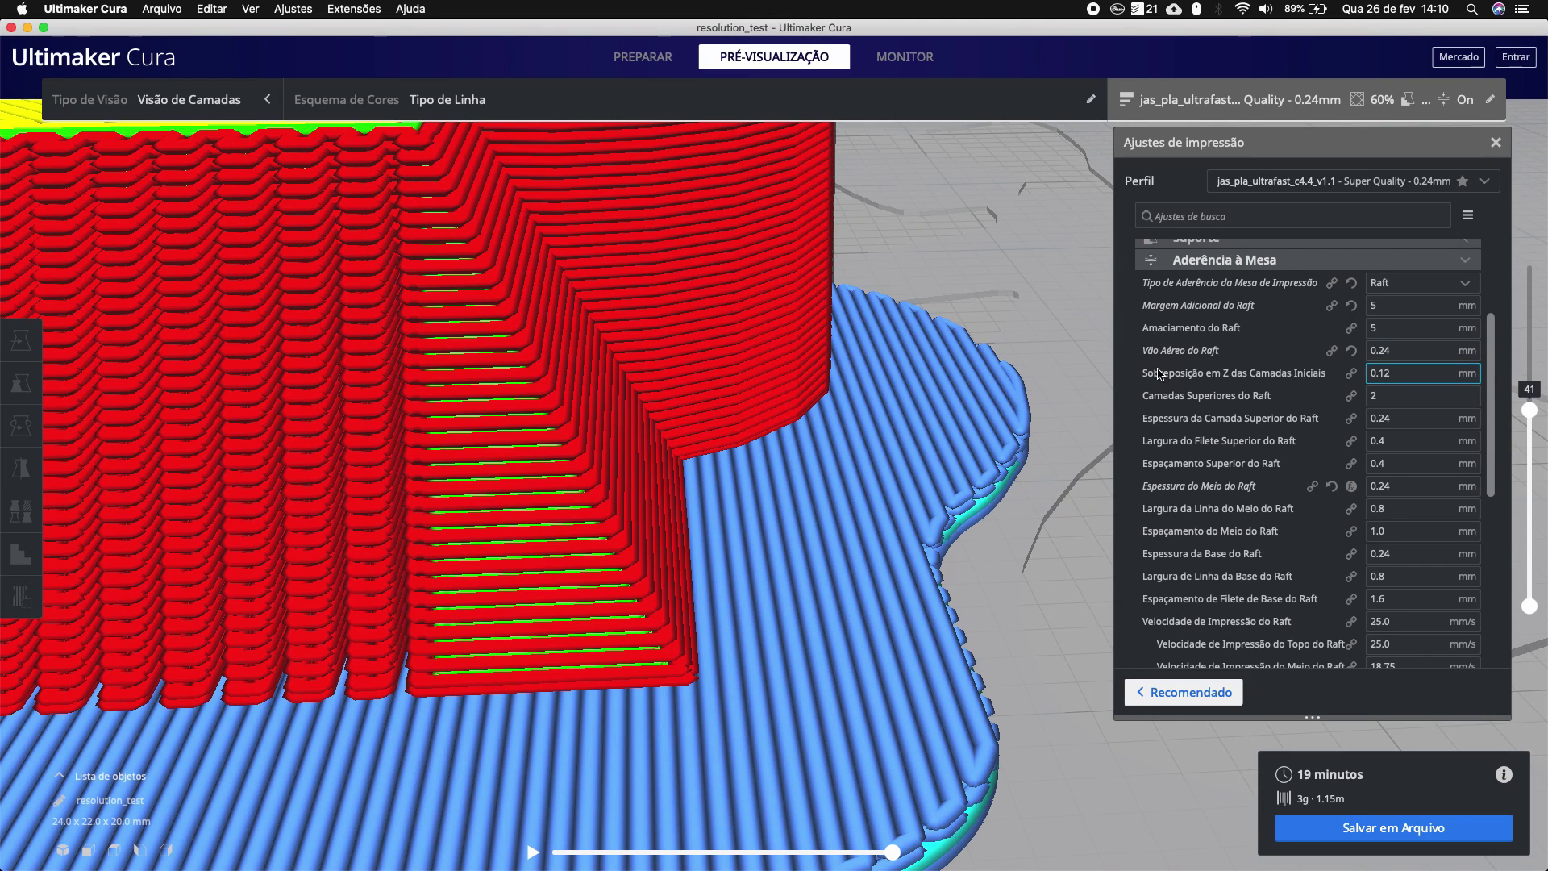
# Step: Read the description of Sobreposição em Z das Camadas Iniciais and compare the model's first layers above the raft, up to layer 7
pyautogui.moveTo(1183, 376)
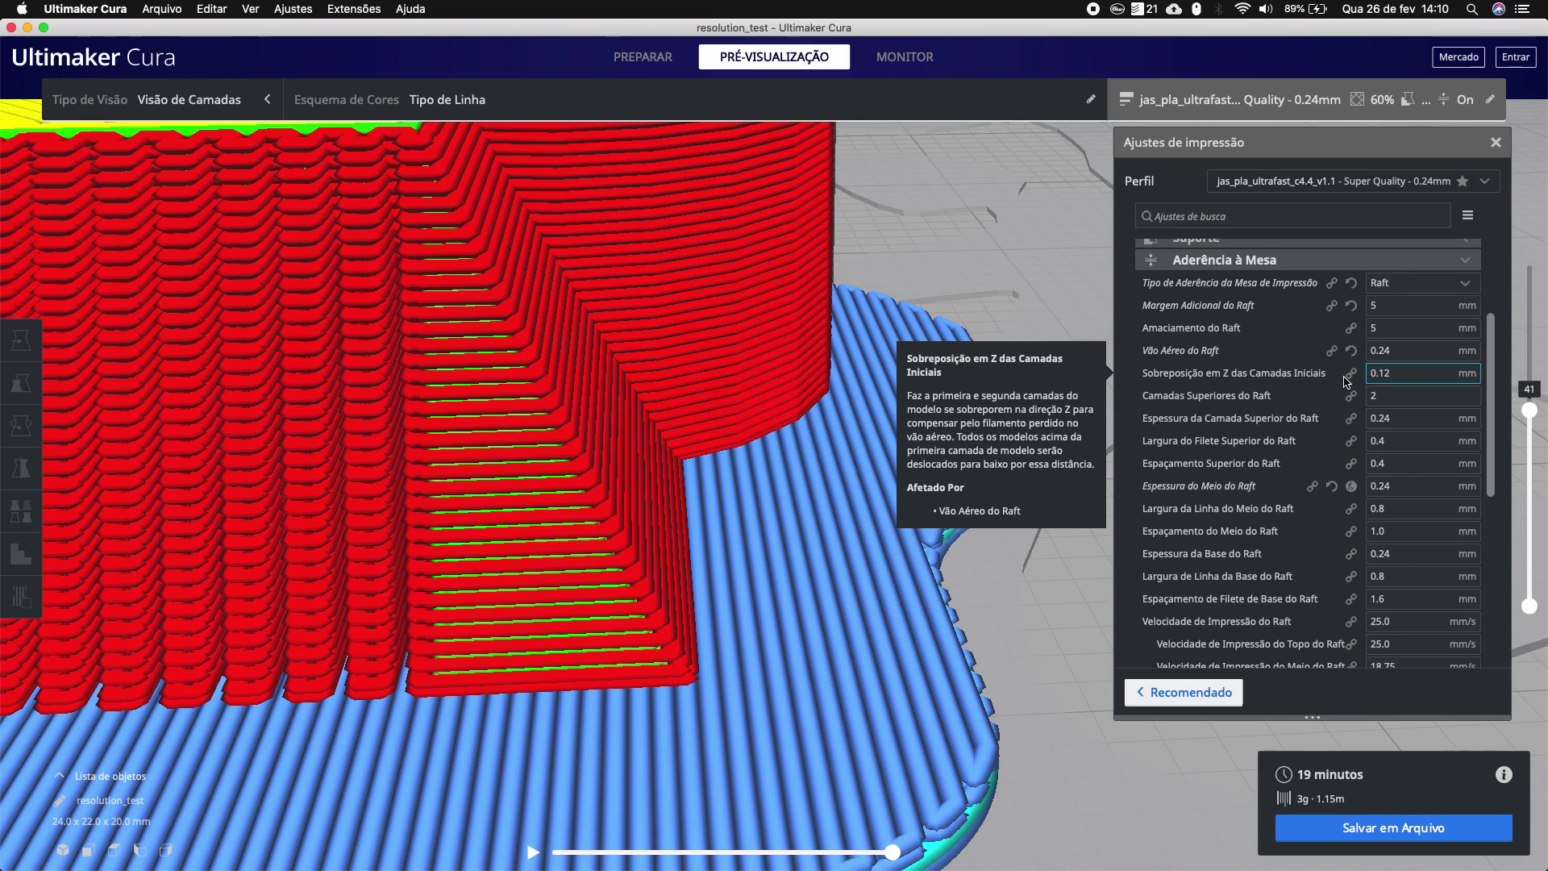
pyautogui.moveTo(1530, 409); pyautogui.dragTo(1544, 555)
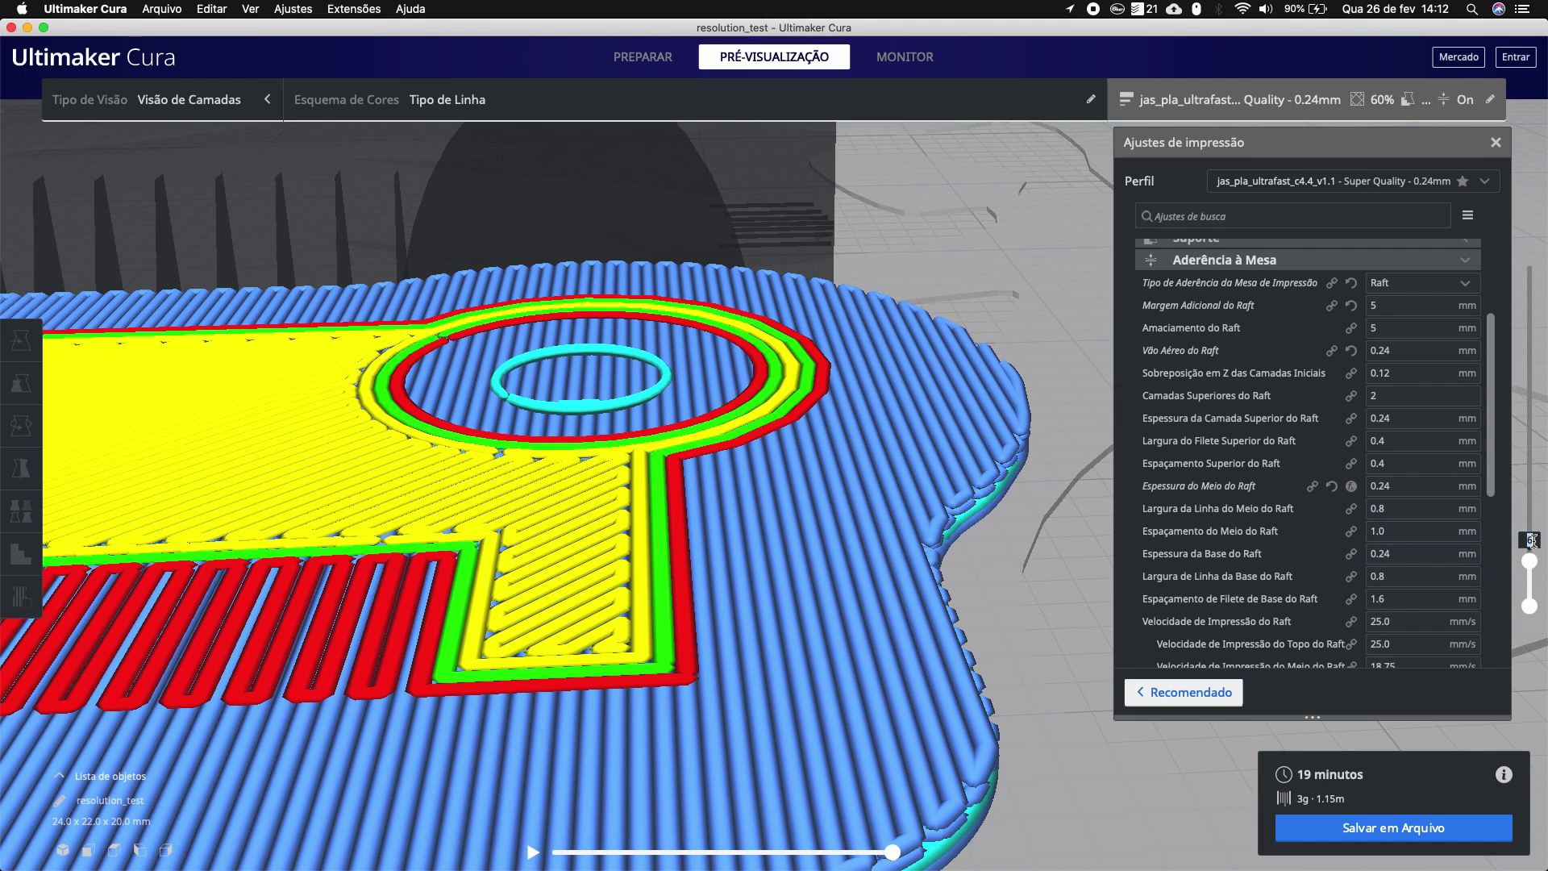
pyautogui.moveTo(1531, 541); pyautogui.dragTo(1531, 537)
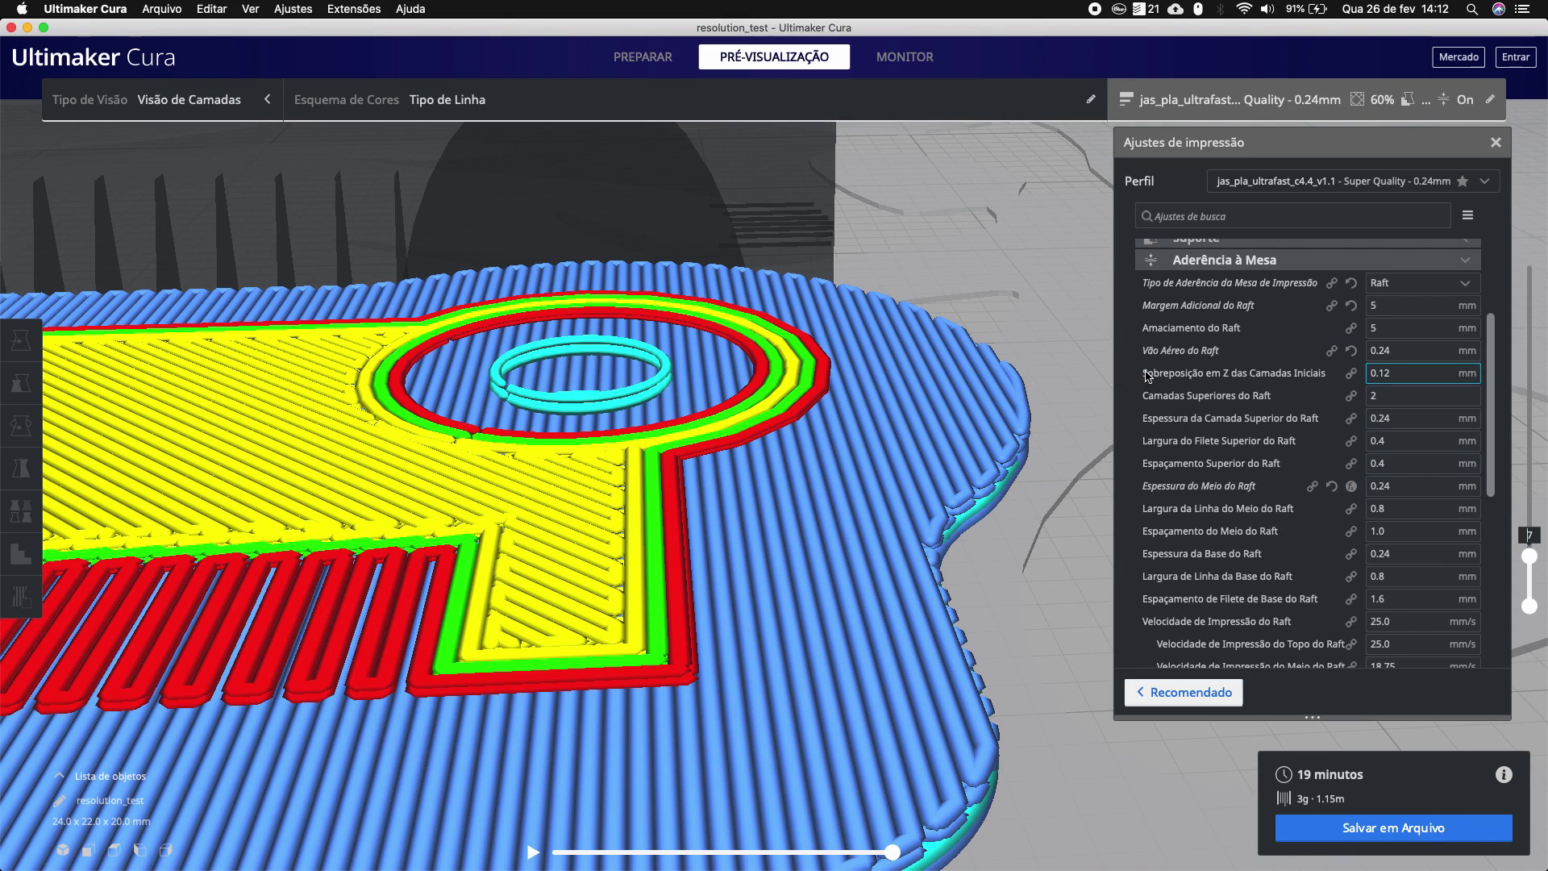
pyautogui.moveTo(1224, 375)
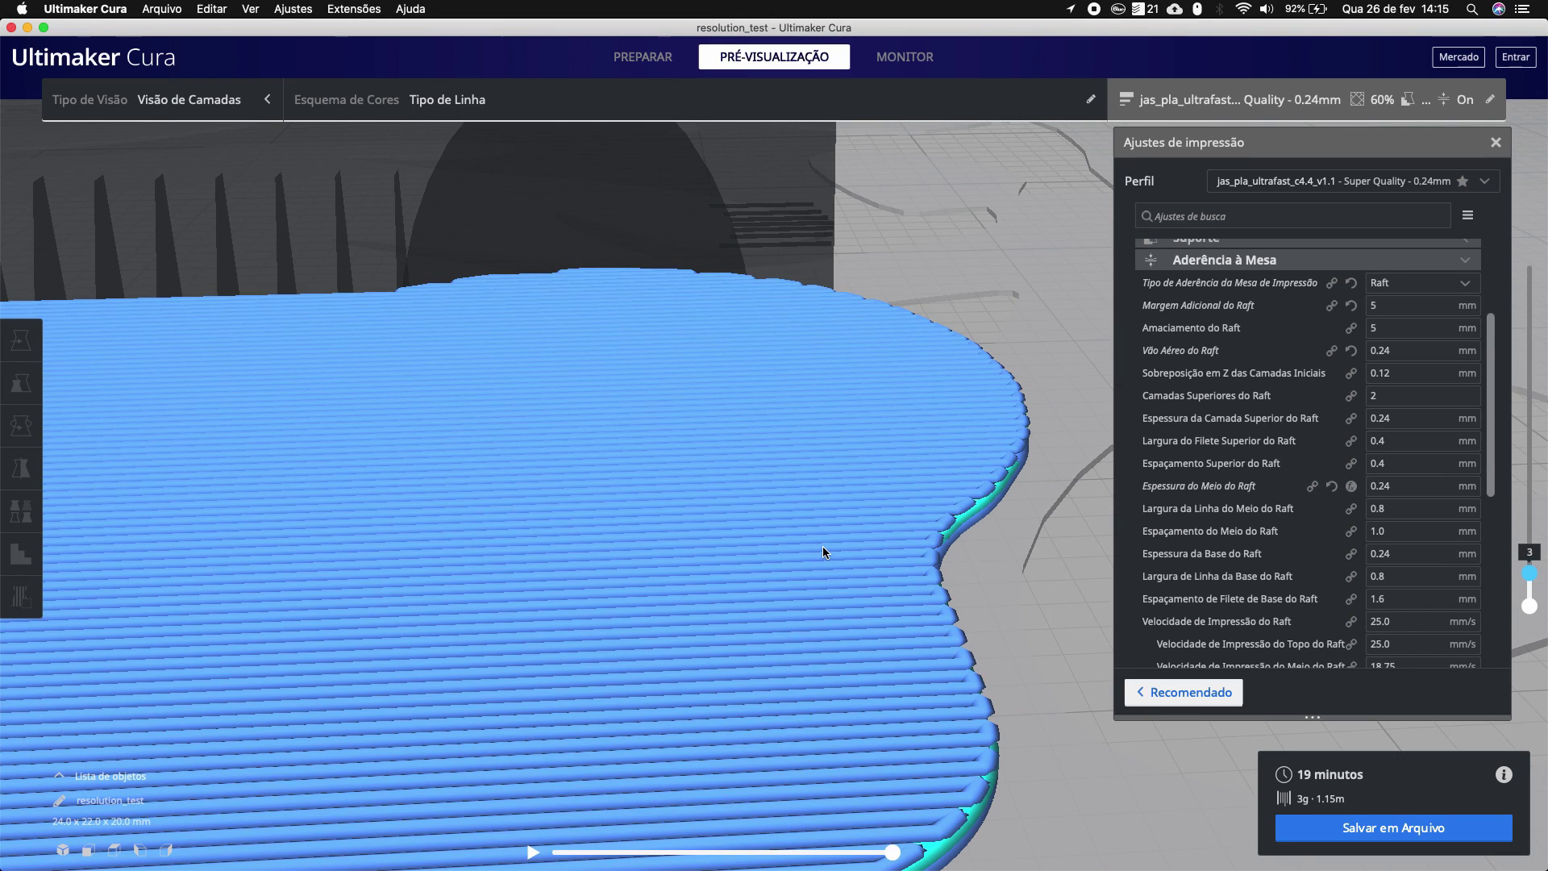
# Step: Go through layers 1 to 4 one at a time to compare the raft's base, middle and top layers
pyautogui.press('Down')
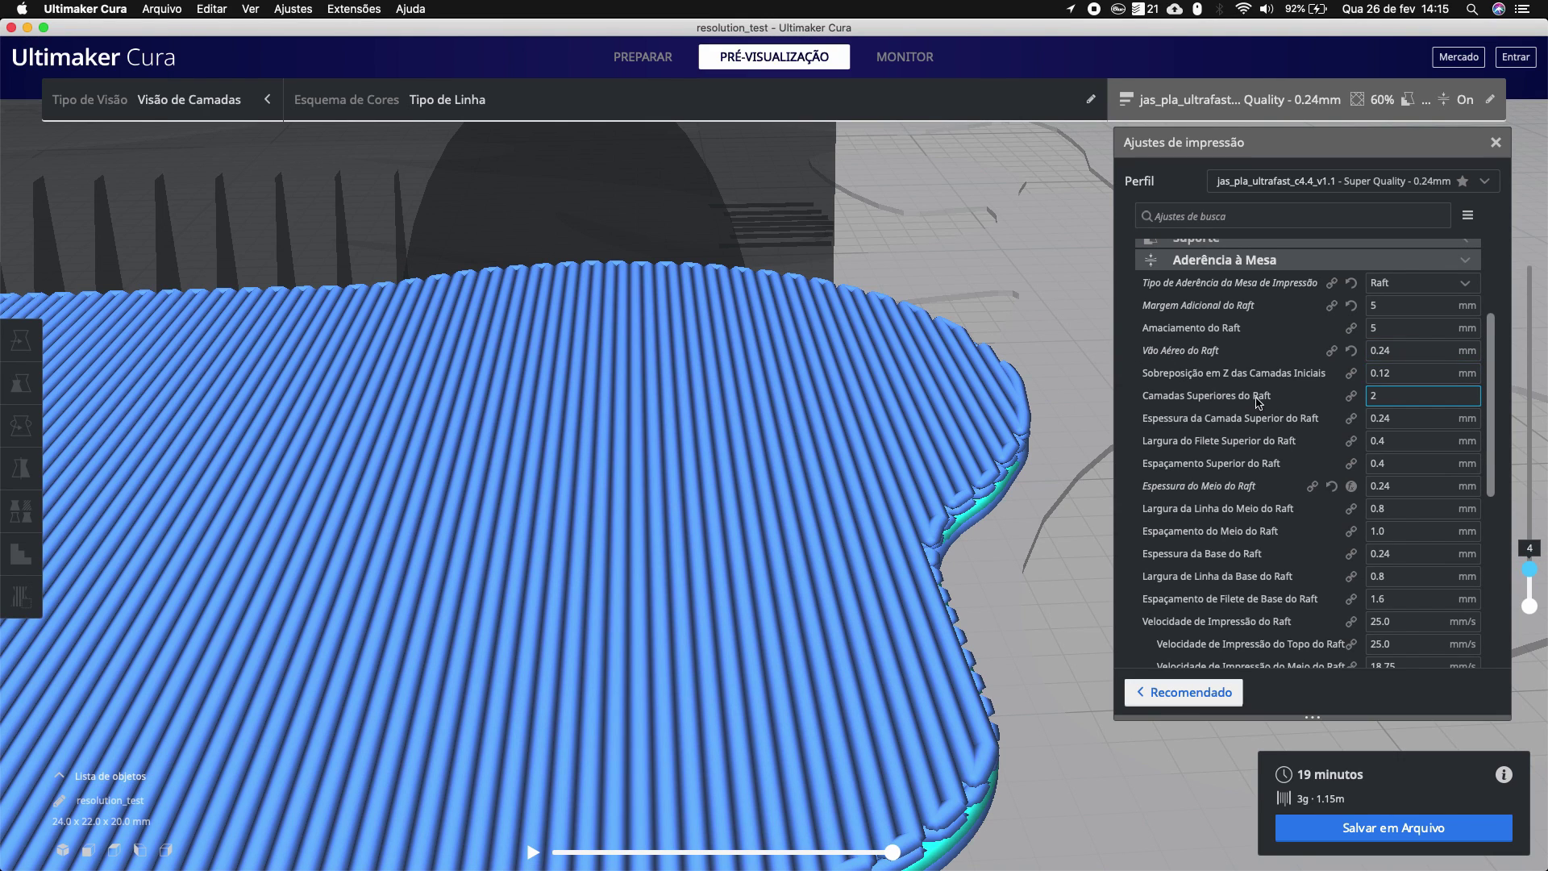
pyautogui.press('Down')
pyautogui.press('Down')
pyautogui.press('Down')
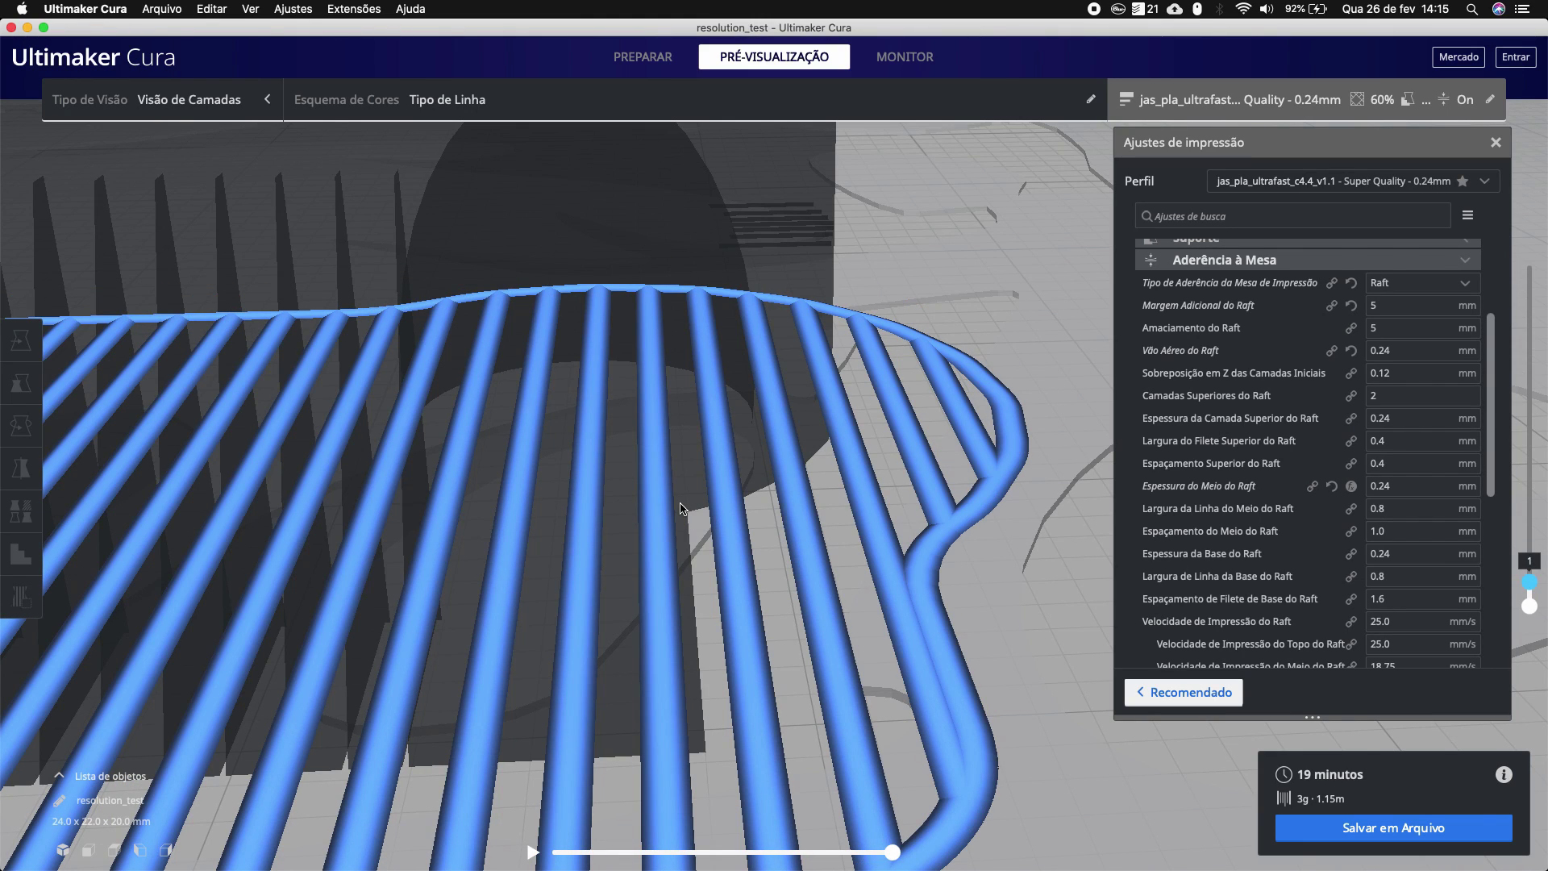
pyautogui.press('Up')
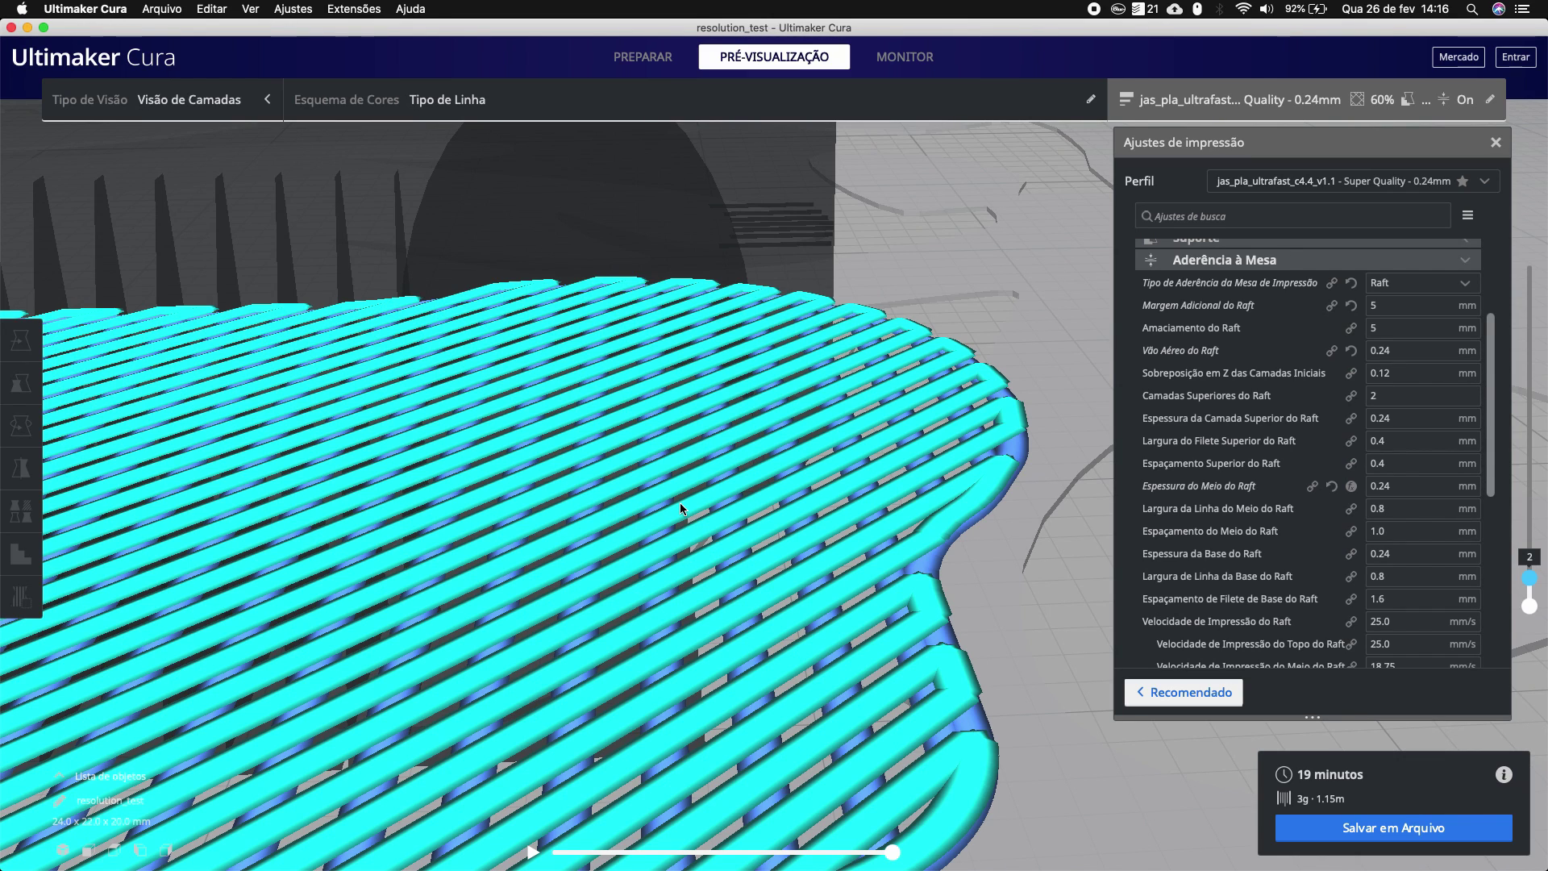
pyautogui.press('Up')
pyautogui.press('Up')
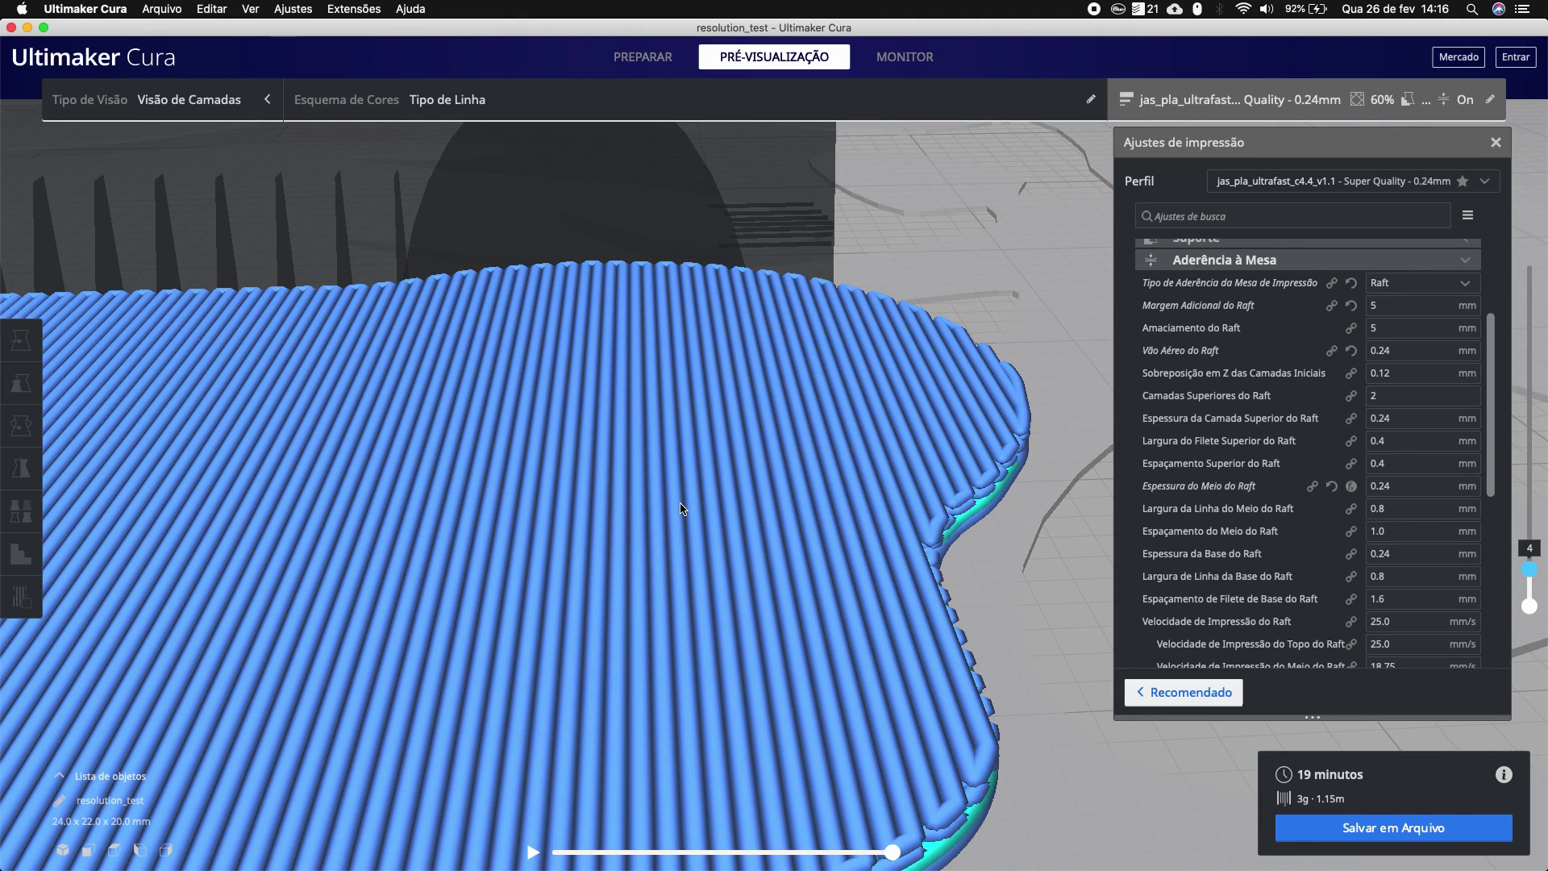
pyautogui.press('Down')
pyautogui.press('Down')
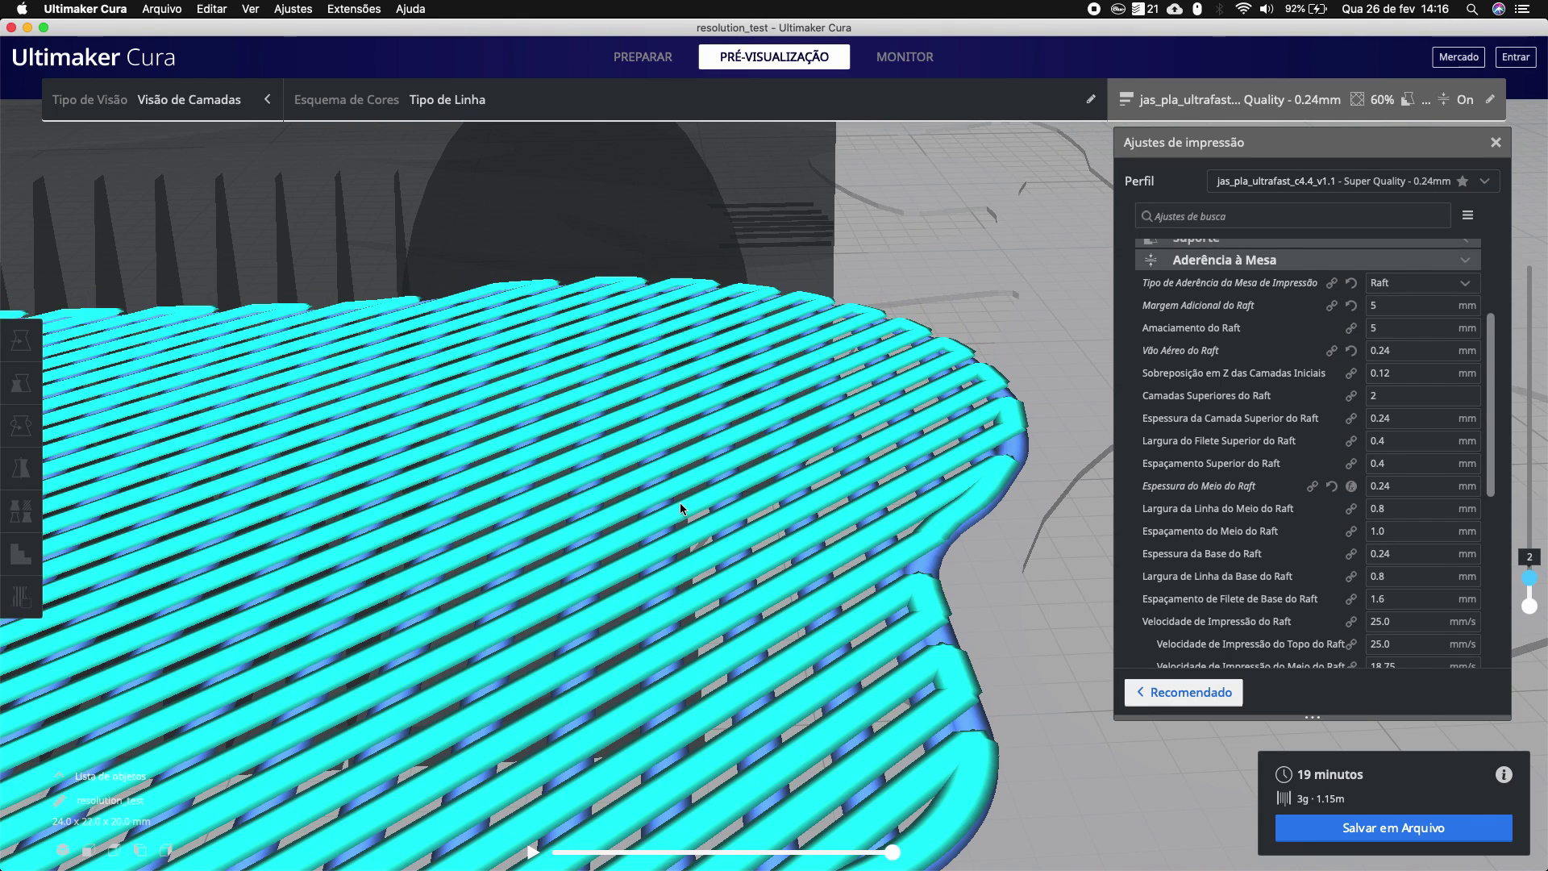
# Step: Show the raft's upper layers up to layer 4 and read the Espessura da Camada Superior do Raft setting
pyautogui.press('Up')
pyautogui.press('Up')
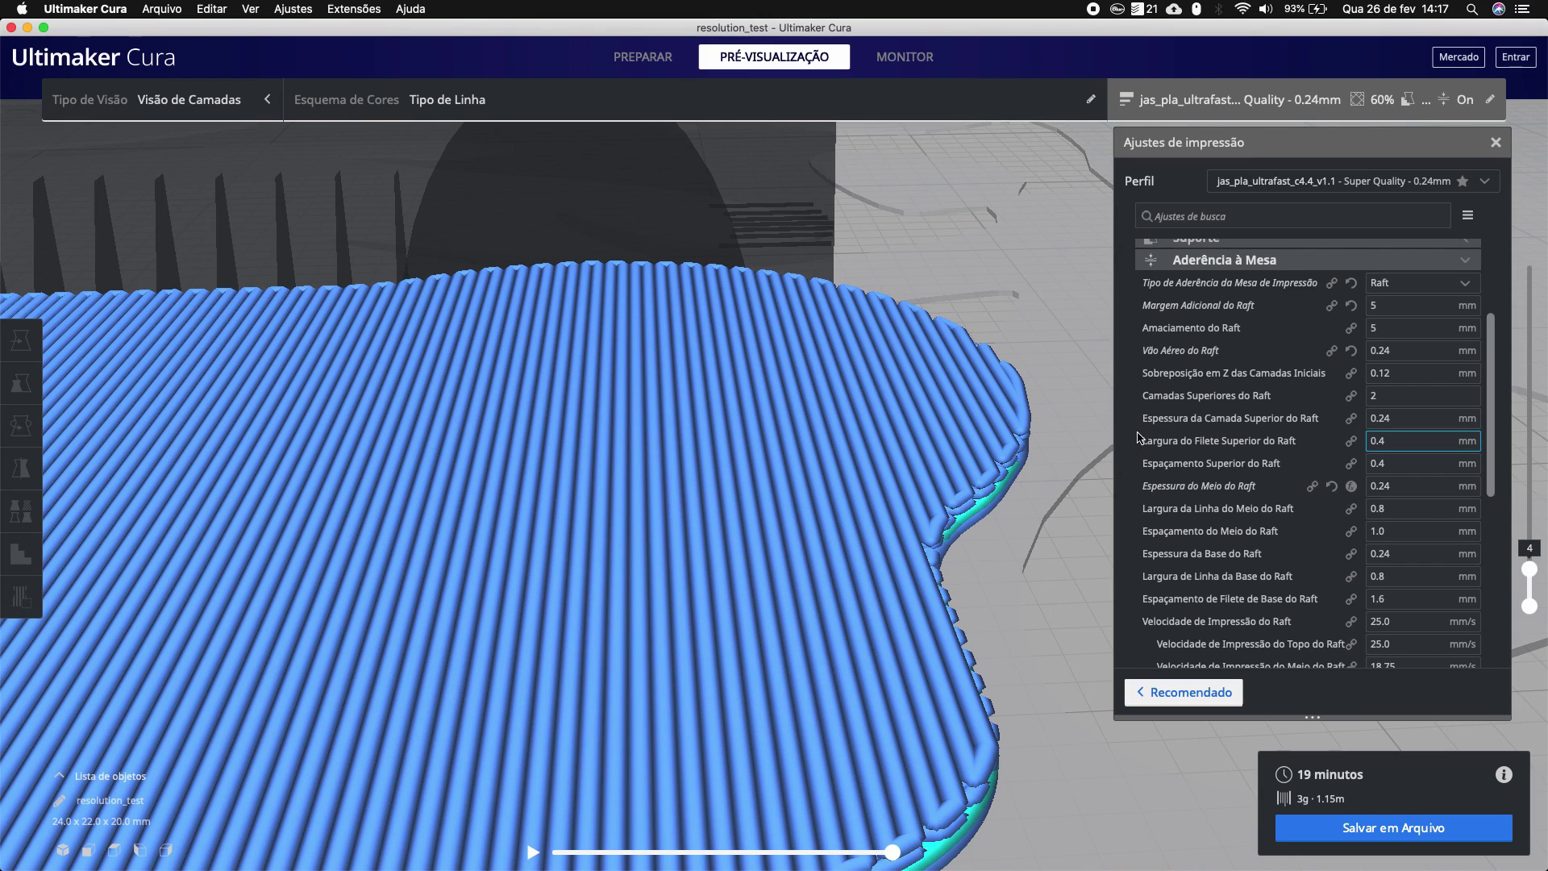
pyautogui.moveTo(1375, 417)
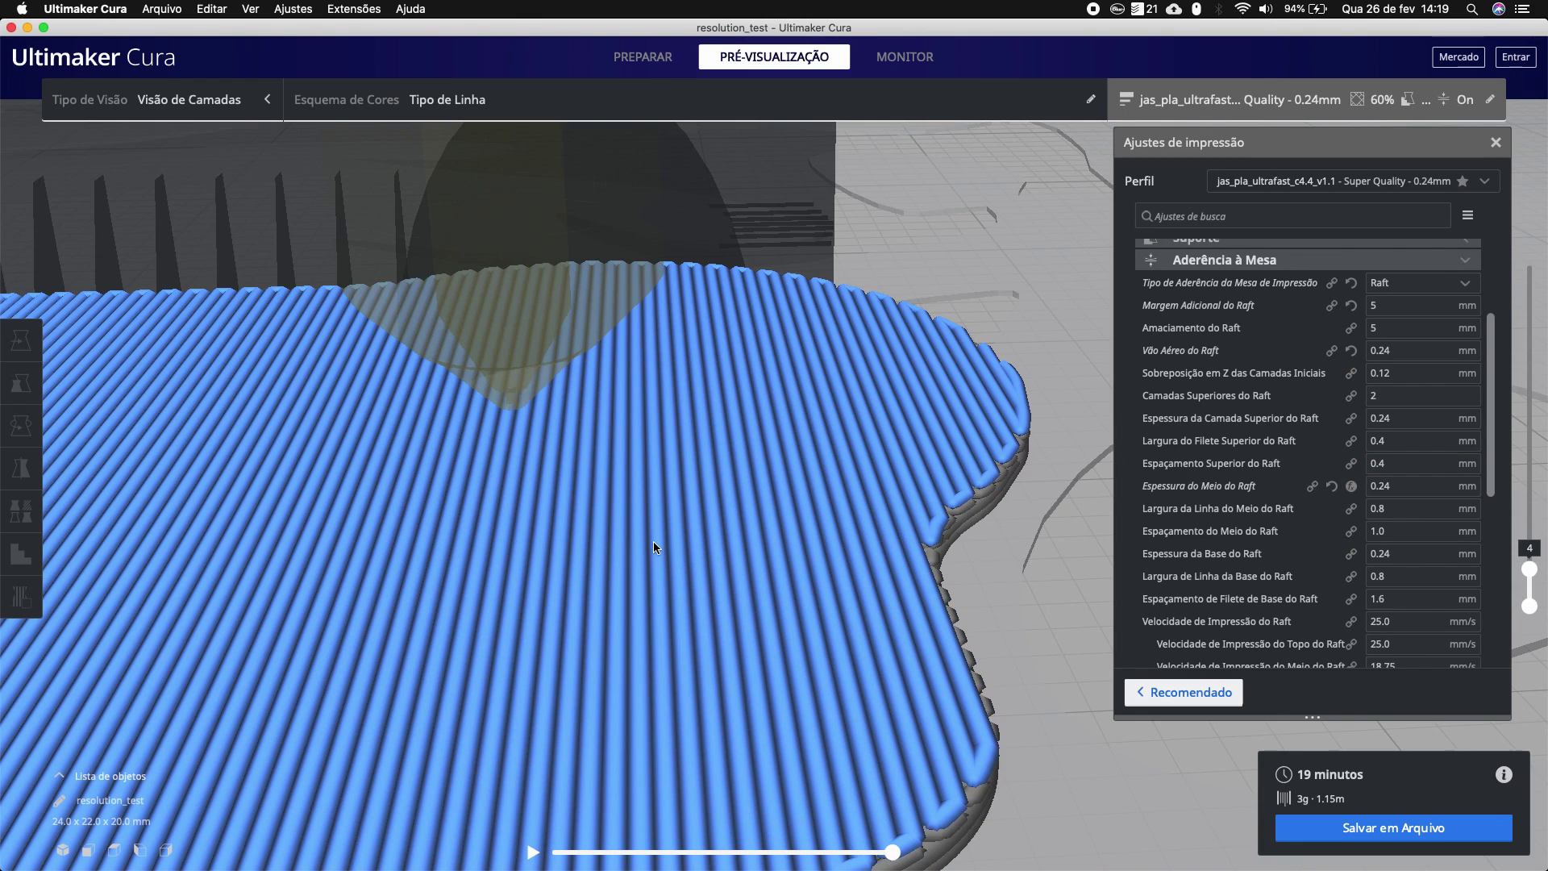
# Step: Set Espaçamento Superior do Raft to 0.6 mm and reslice the model
pyautogui.click(1399, 465)
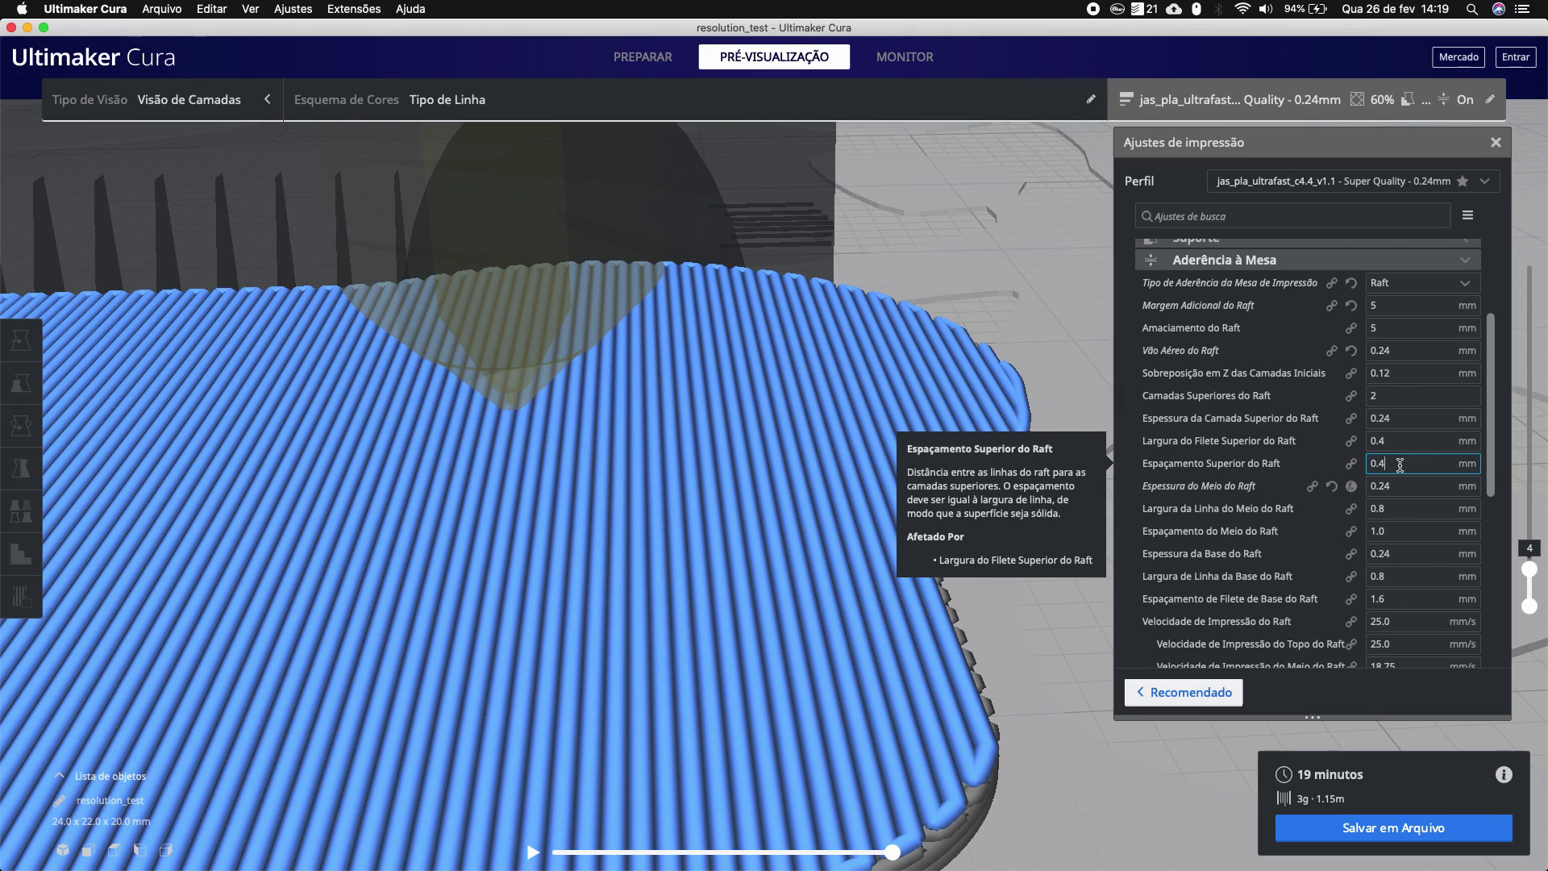
pyautogui.press('BackSpace')
pyautogui.write('6')
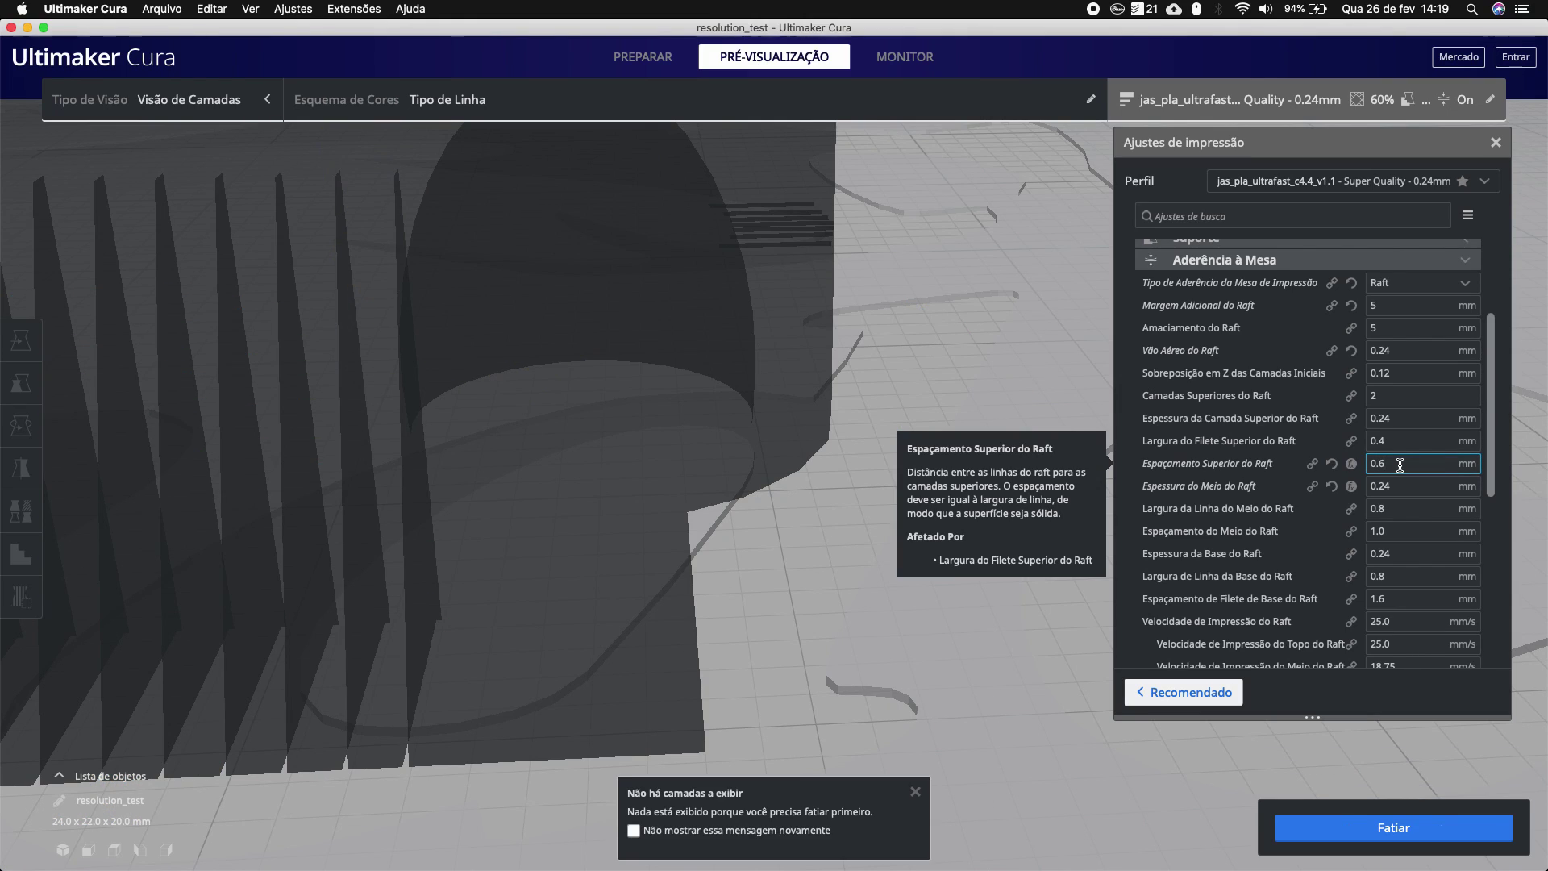
pyautogui.click(1357, 837)
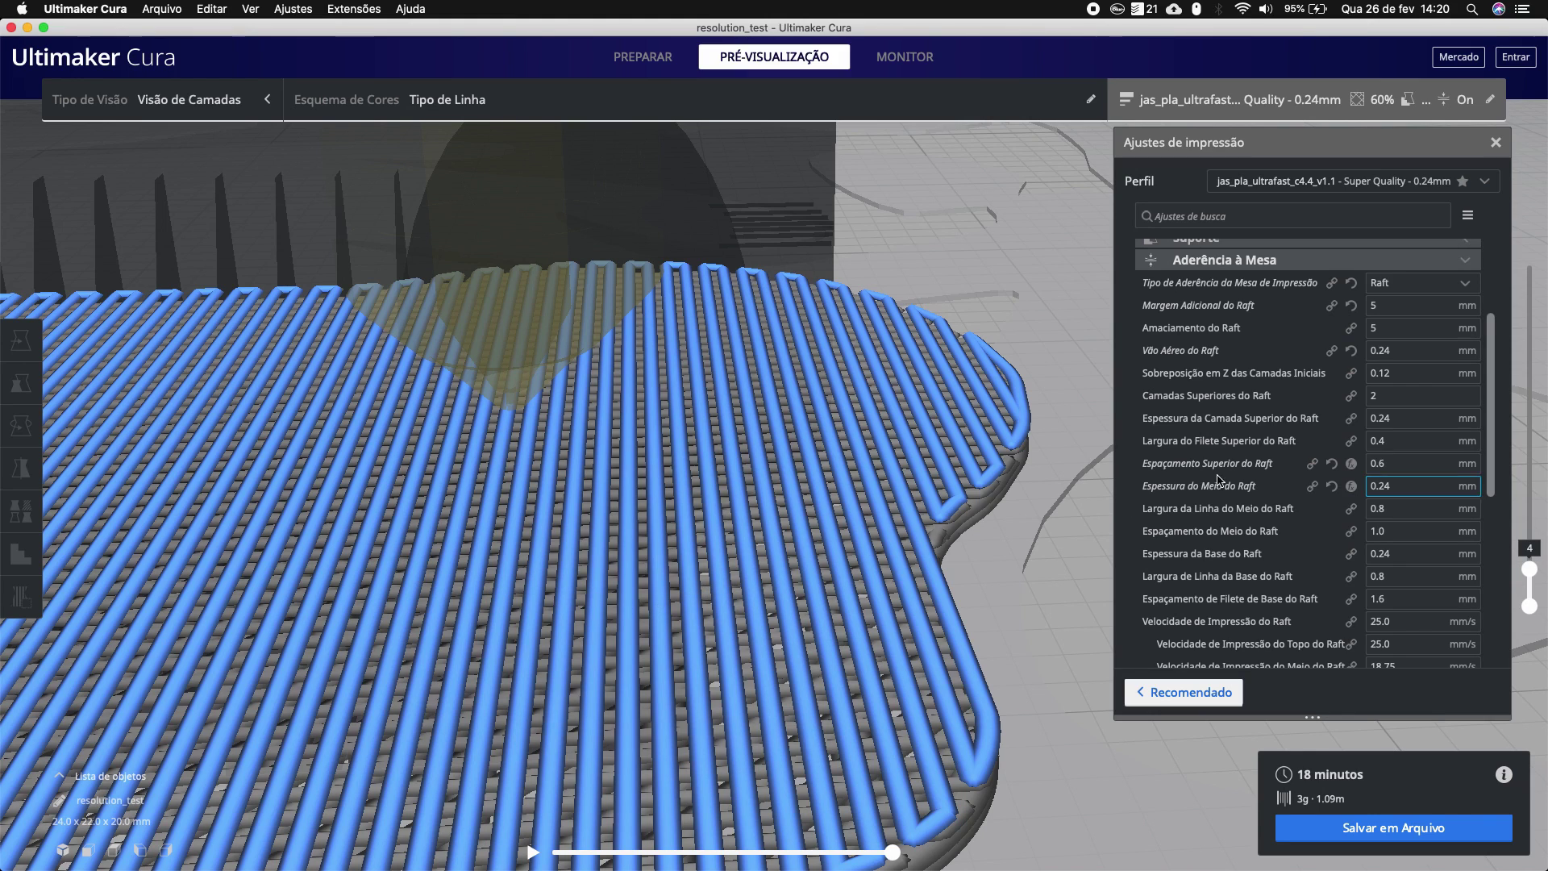
# Step: Restore Espaçamento Superior do Raft to 0.4 mm and reslice the model
pyautogui.press('BackSpace')
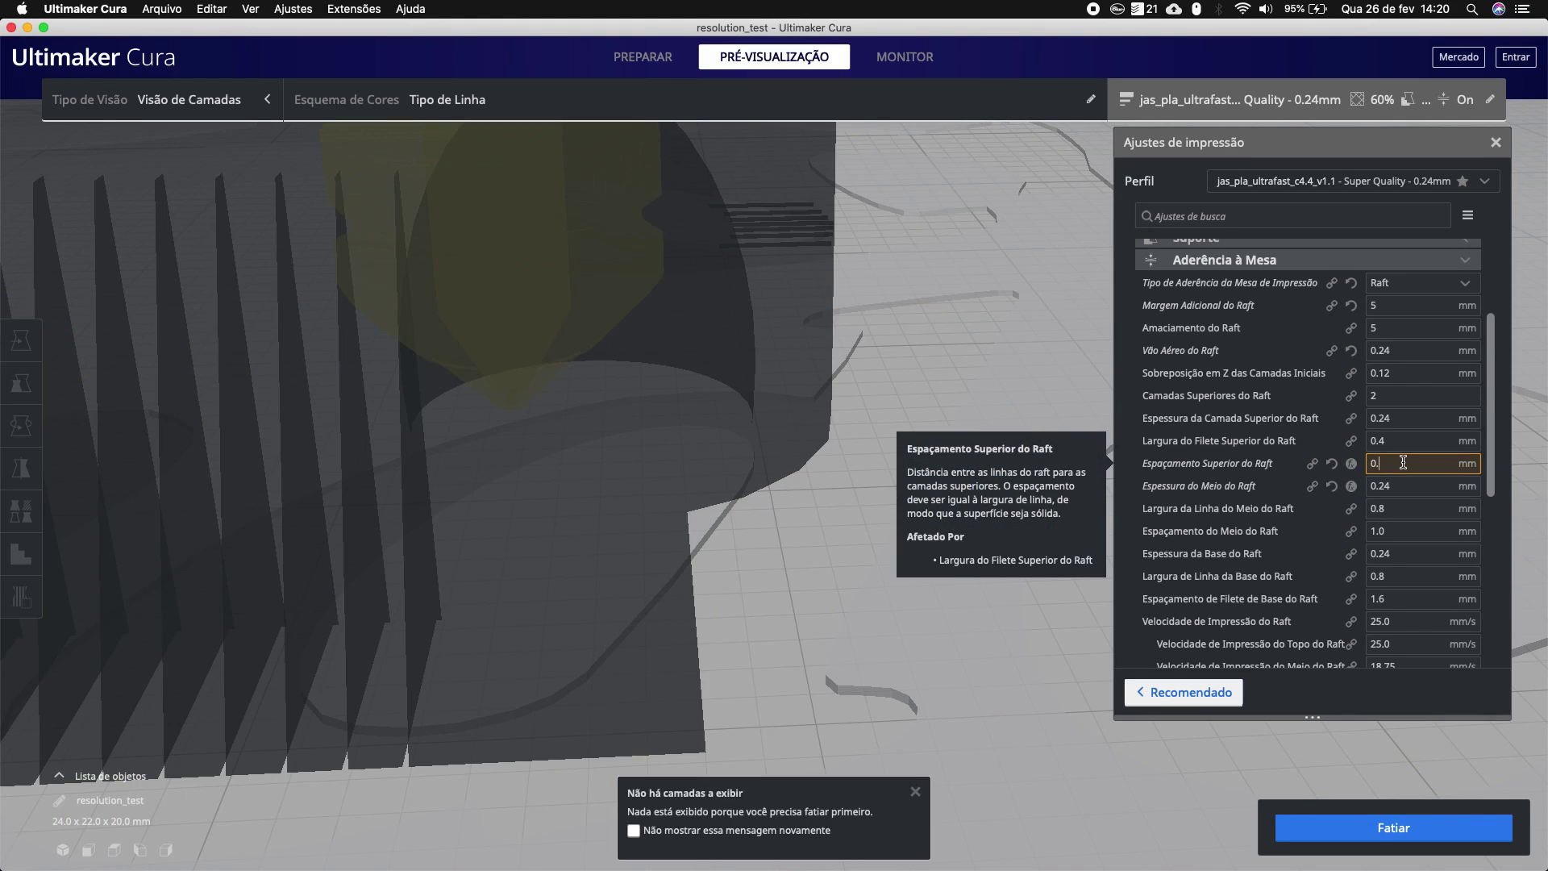
pyautogui.write('4')
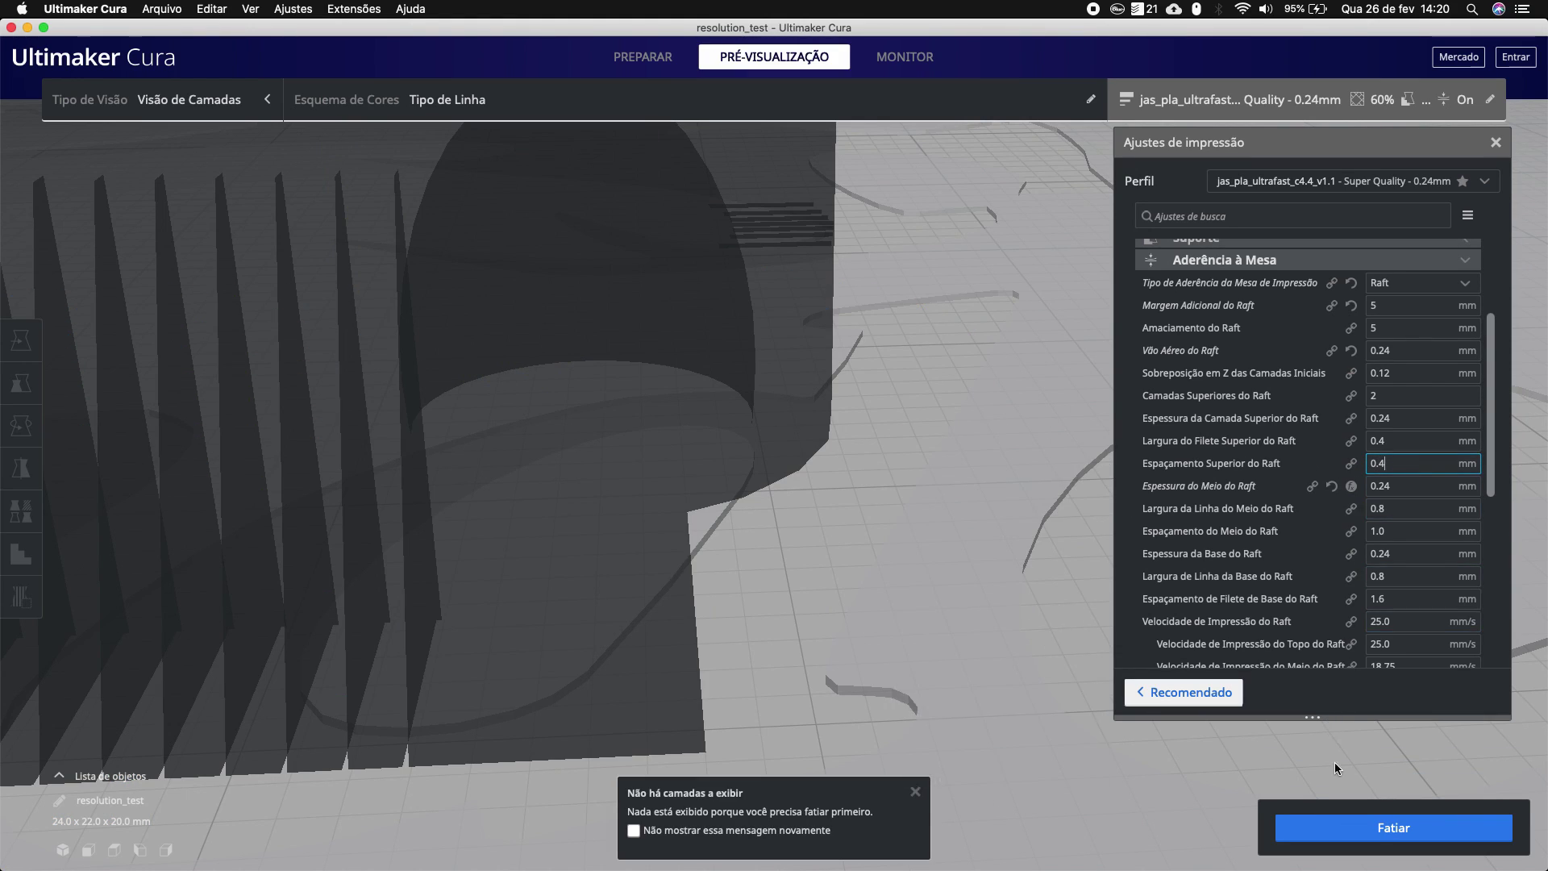
pyautogui.click(1355, 830)
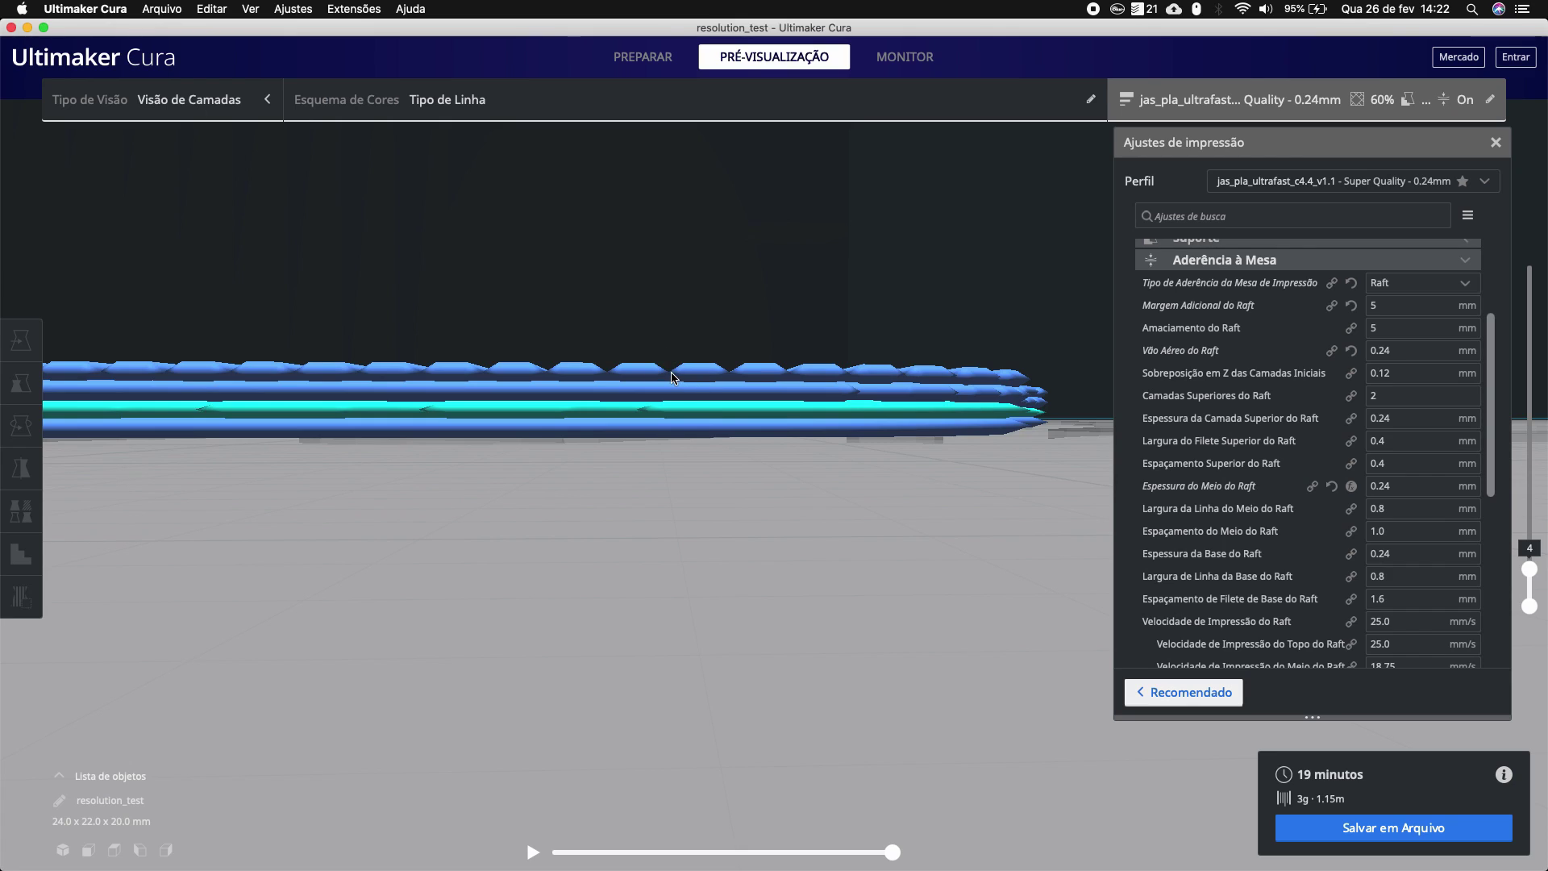
# Step: Set Espessura do Meio do Raft to 0.12 mm and reslice the model
pyautogui.click(1402, 487)
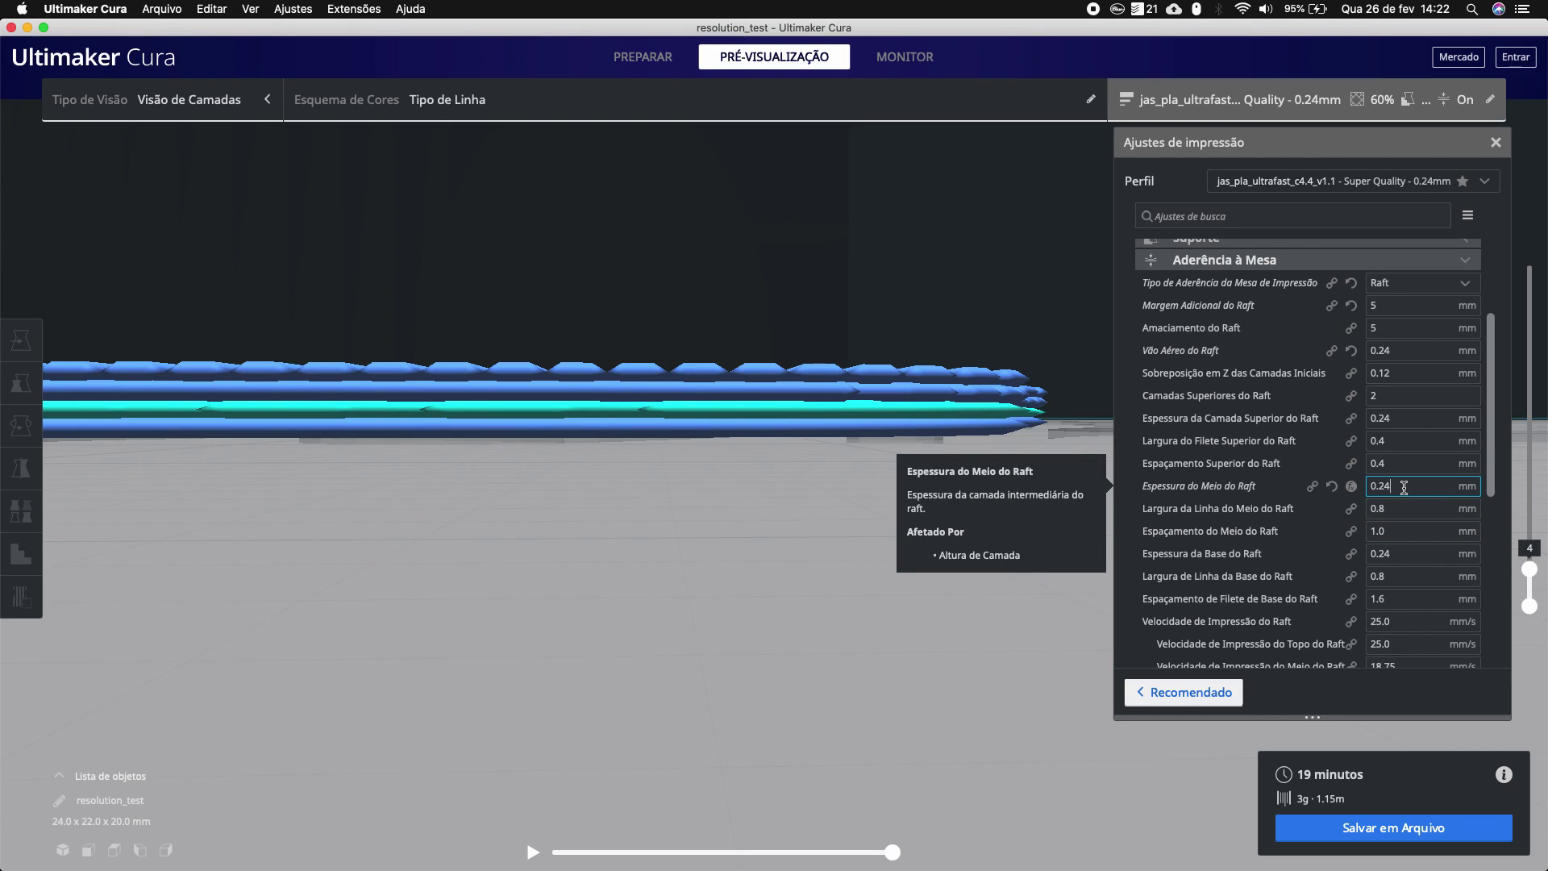
pyautogui.press('BackSpace')
pyautogui.press('BackSpace')
pyautogui.write('12')
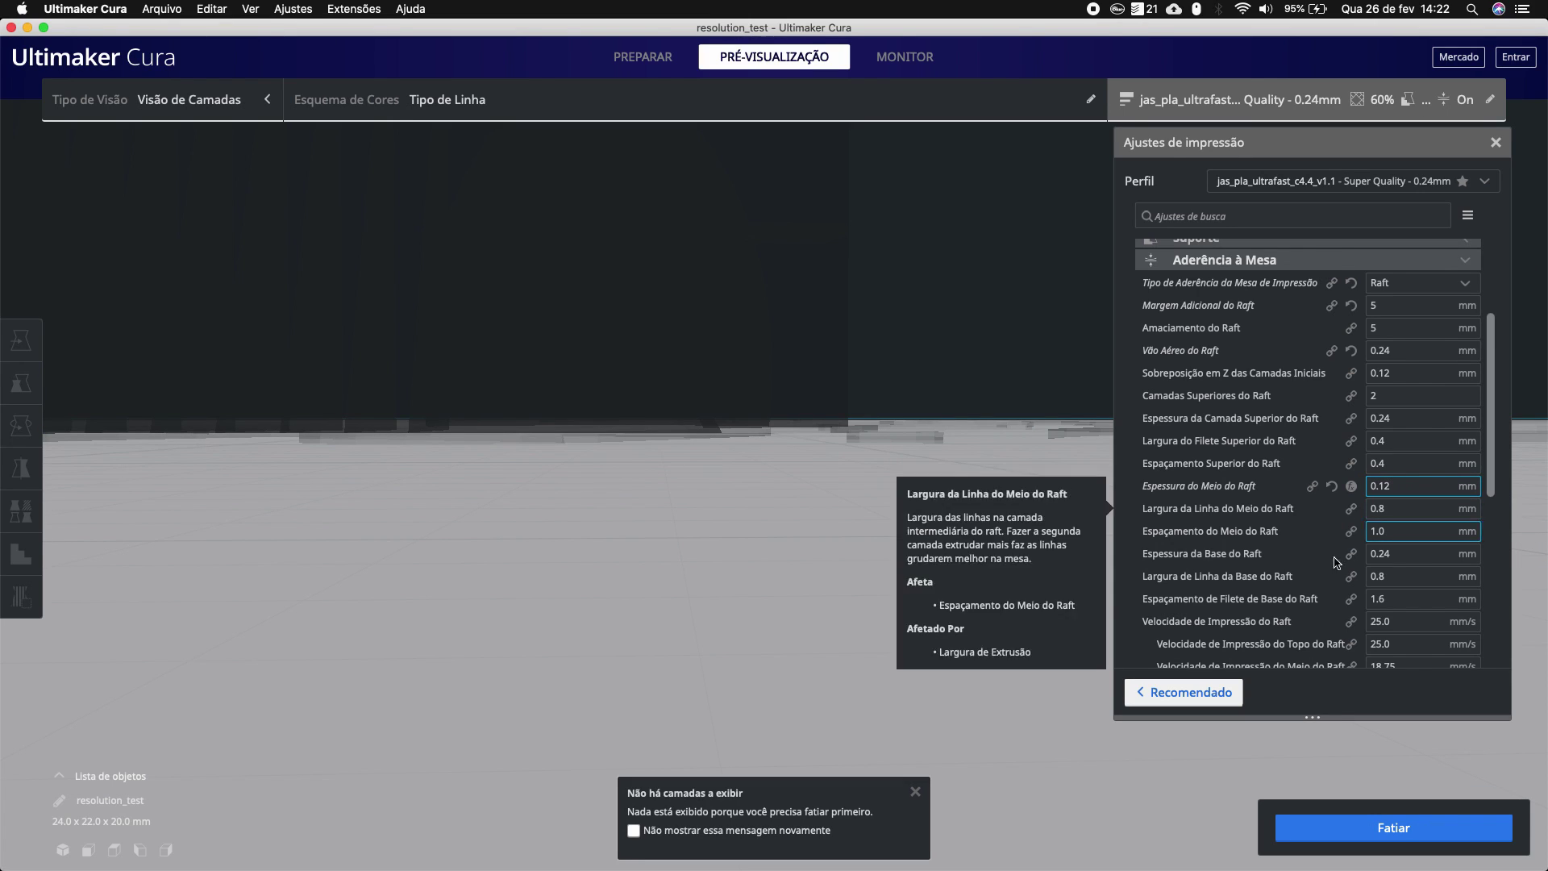
pyautogui.click(1345, 822)
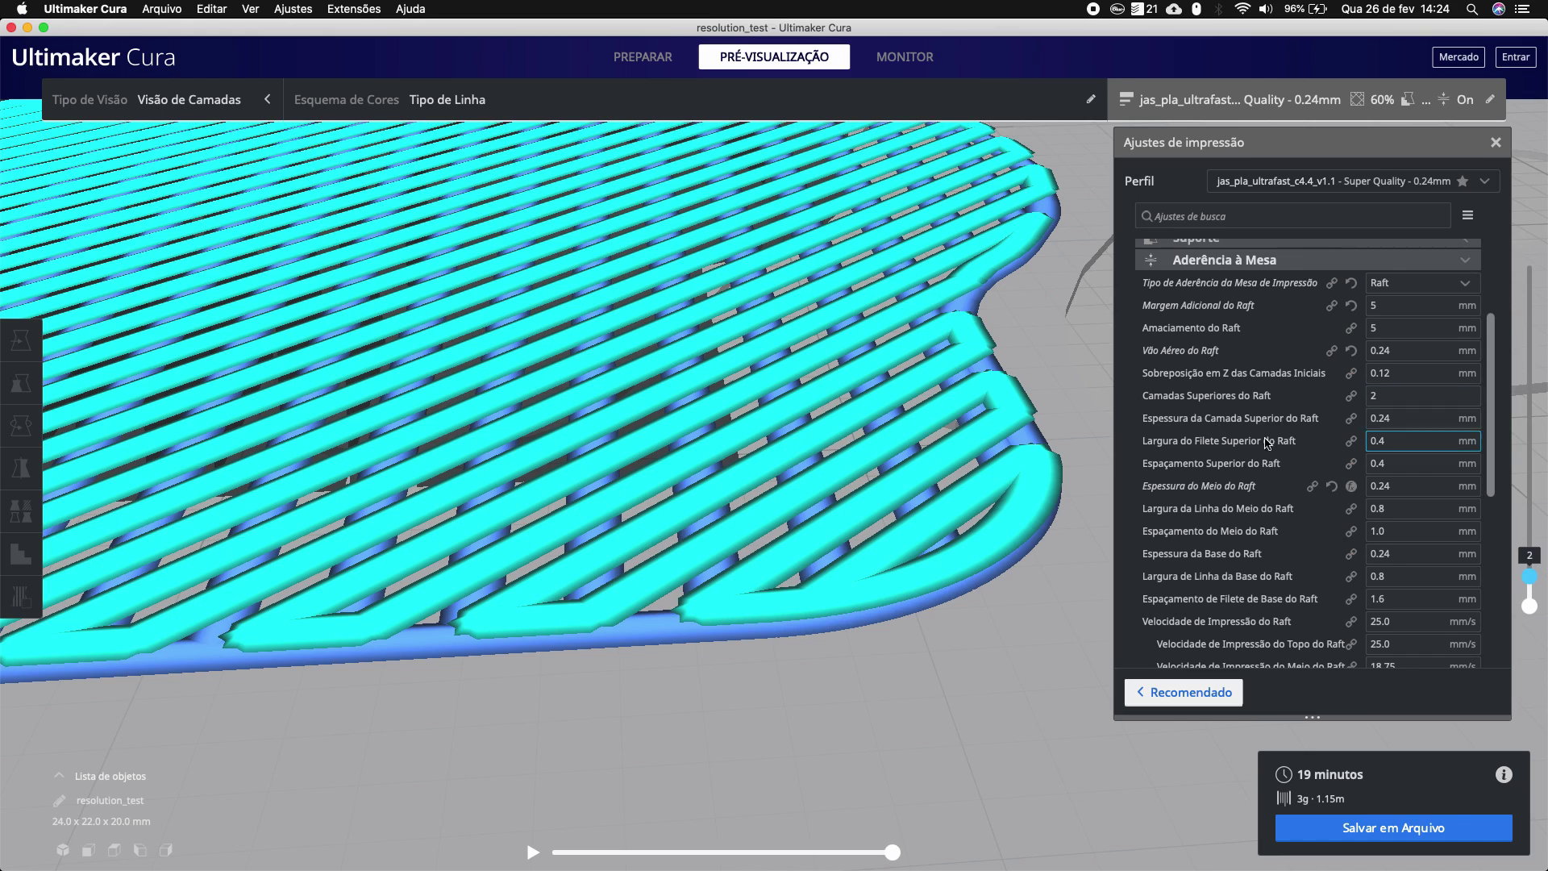
# Step: Compare the raft's middle, top and base line width and spacing by switching between layers 2, 3 and 1
pyautogui.click(1398, 513)
pyautogui.moveTo(1531, 577); pyautogui.dragTo(1531, 567)
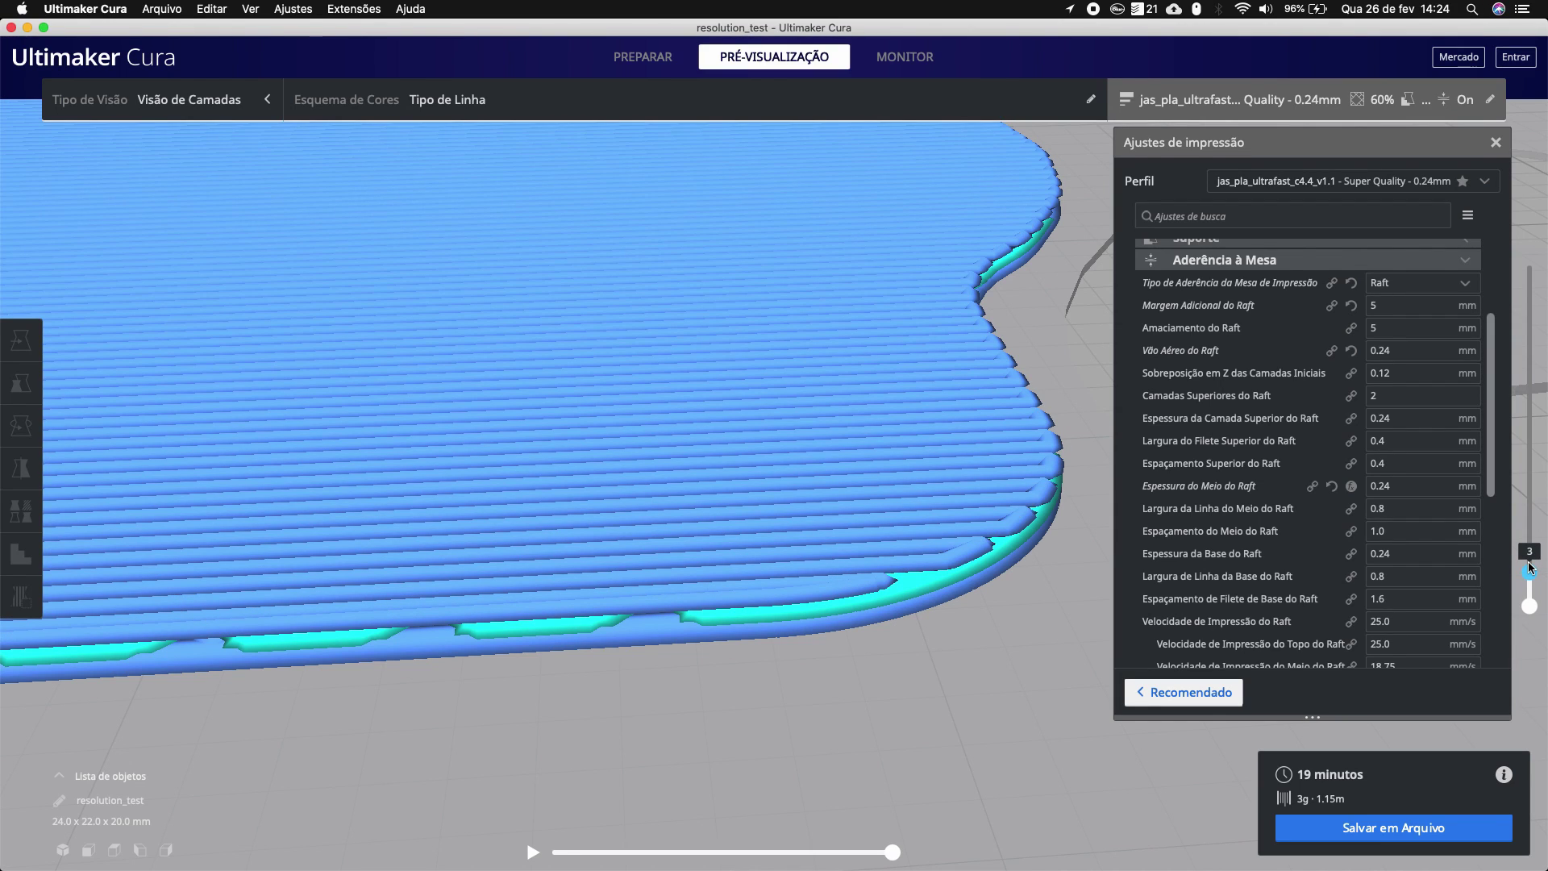
pyautogui.moveTo(1531, 567); pyautogui.dragTo(1531, 572)
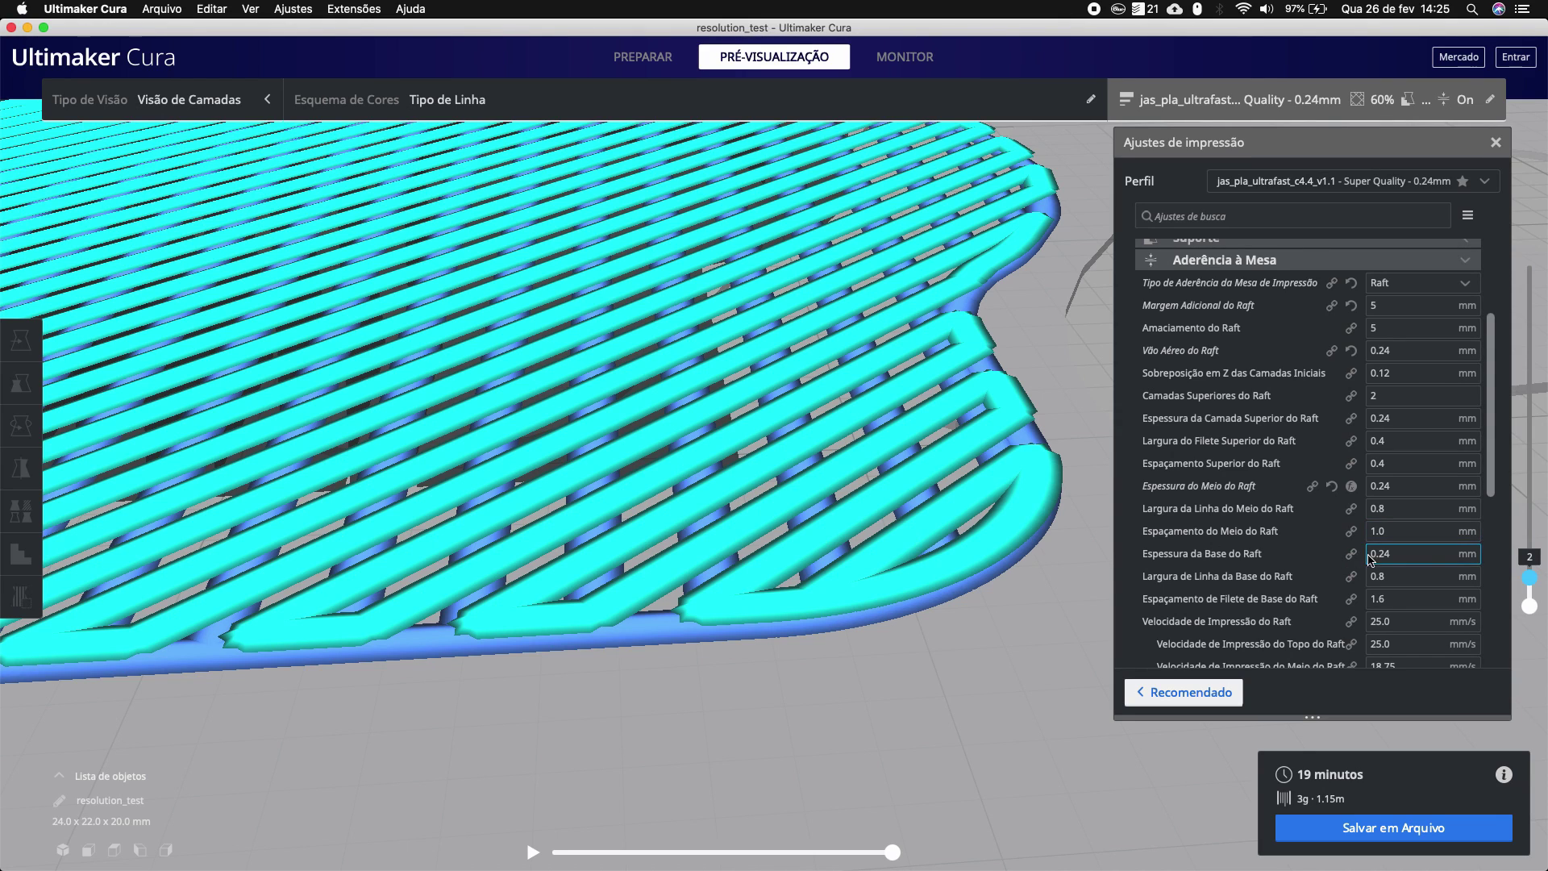
pyautogui.click(1532, 591)
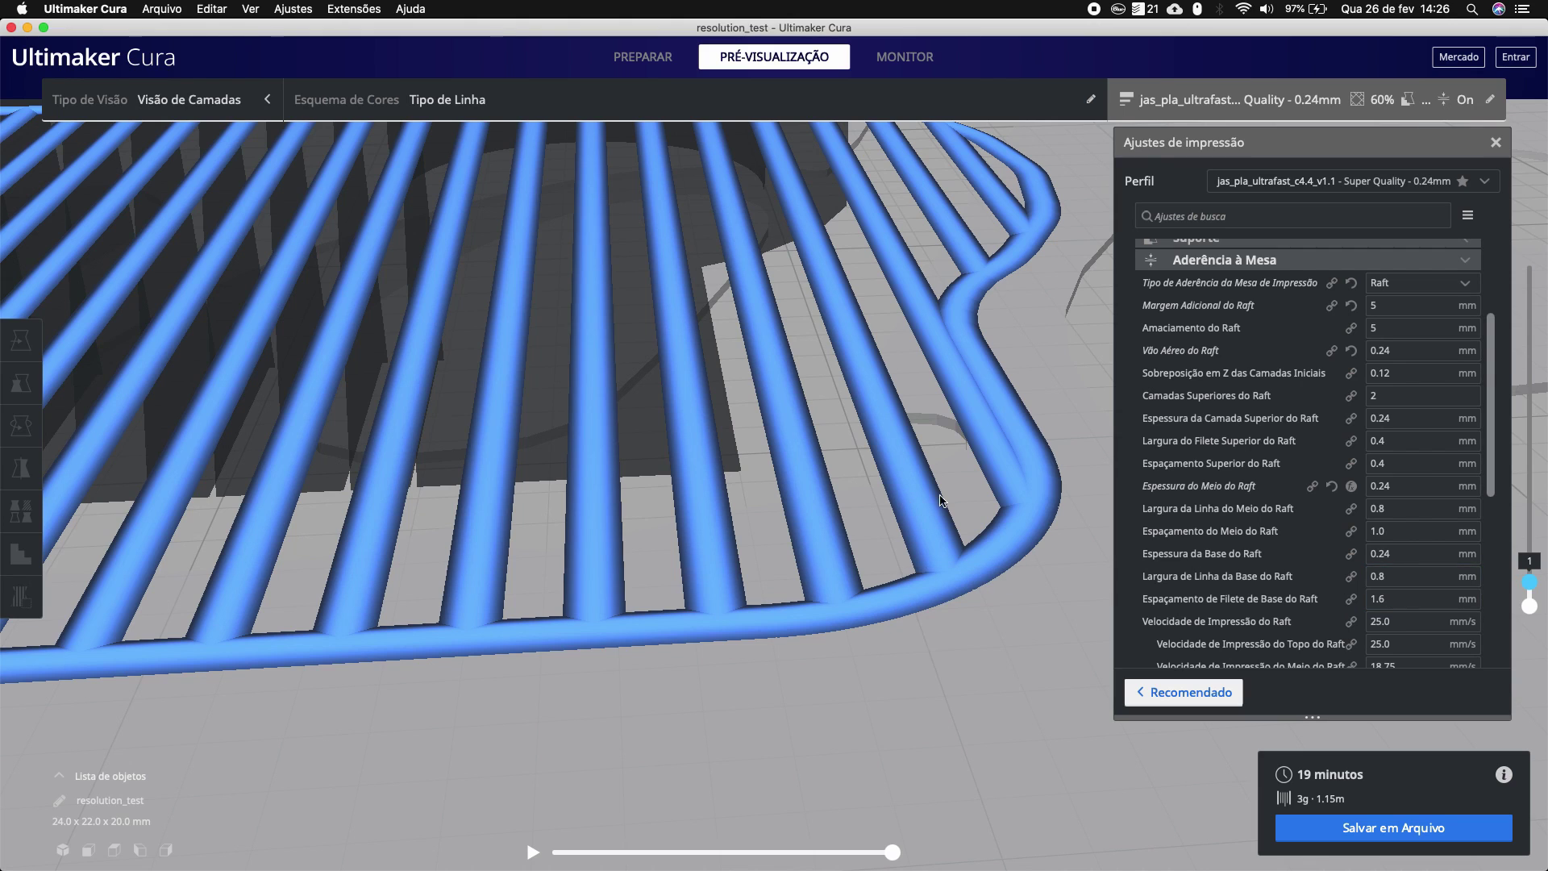
pyautogui.moveTo(1529, 582); pyautogui.dragTo(1528, 582)
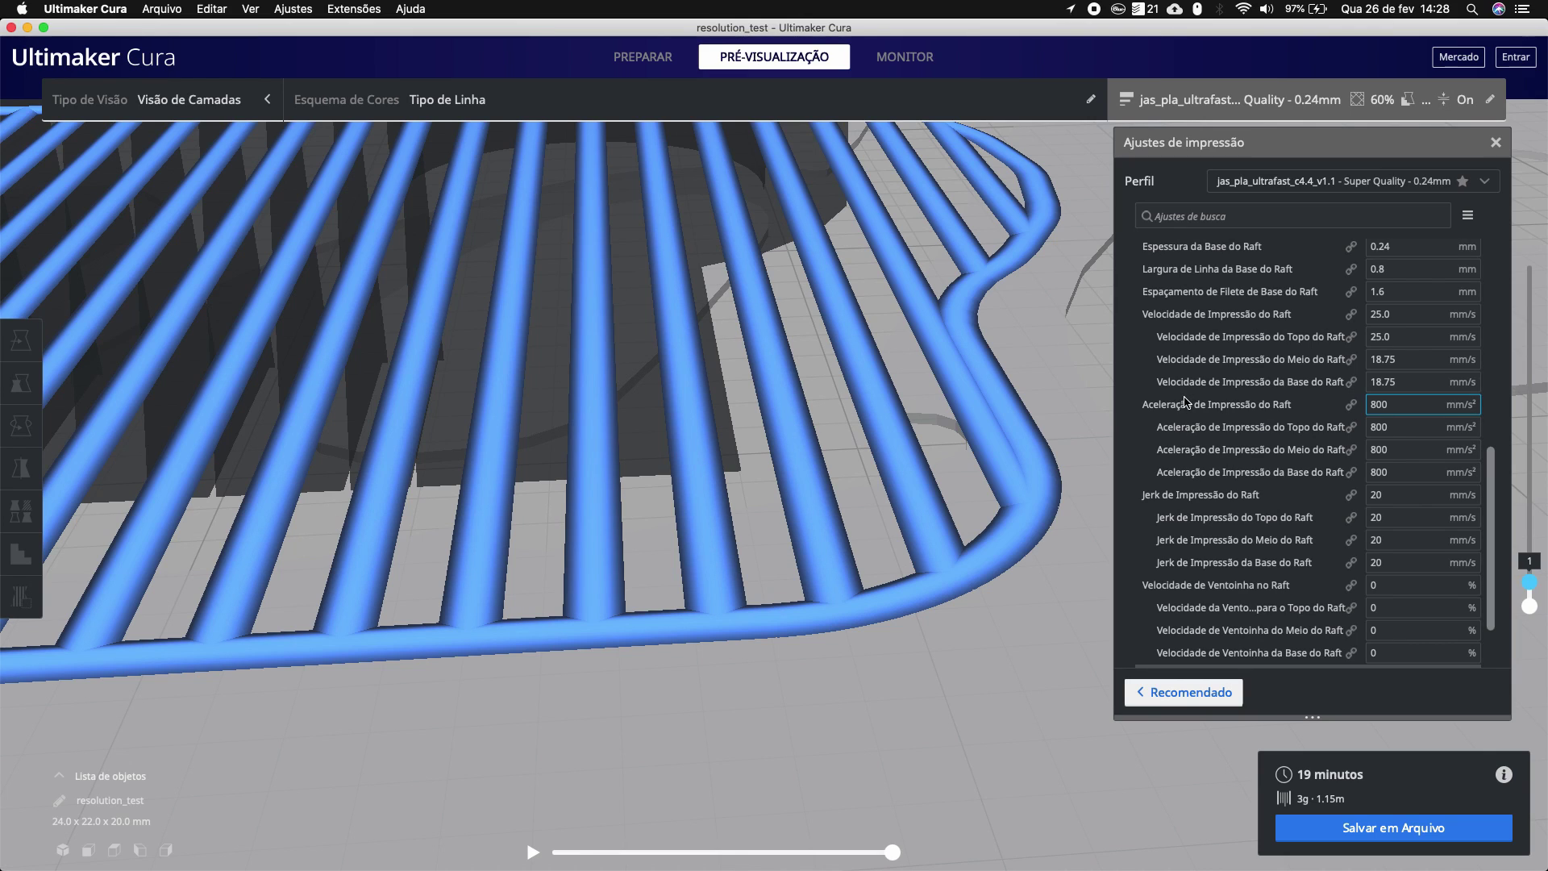
# Step: Review the raft's print speed, acceleration, jerk and fan speed settings, then return to the start of the Aderência à Mesa section
pyautogui.moveTo(1419, 337)
pyautogui.moveTo(1411, 382)
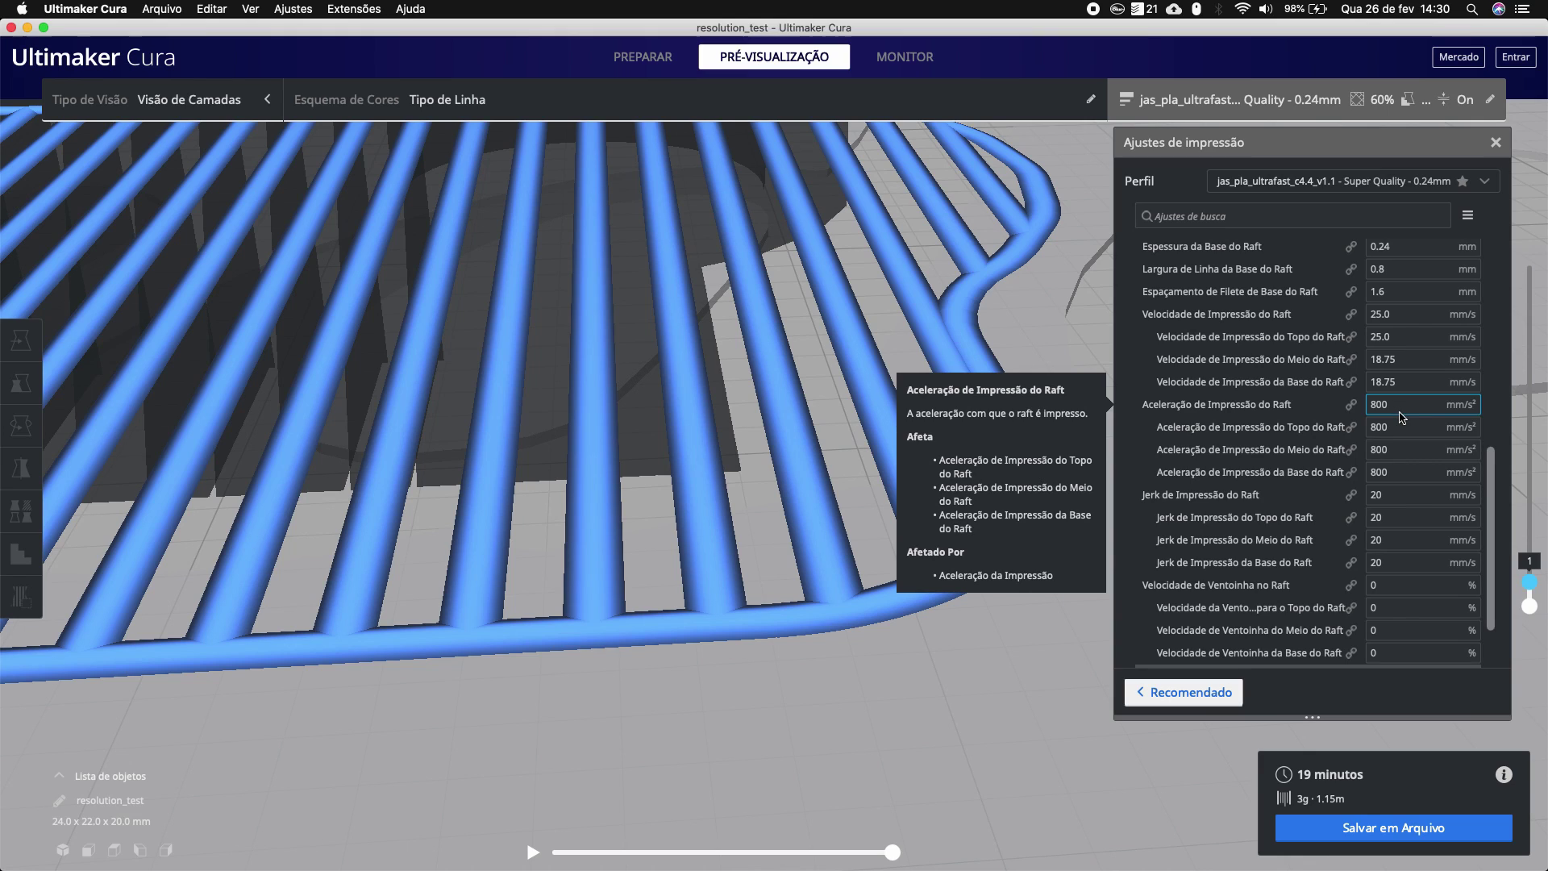
pyautogui.moveTo(1490, 489); pyautogui.dragTo(1493, 517)
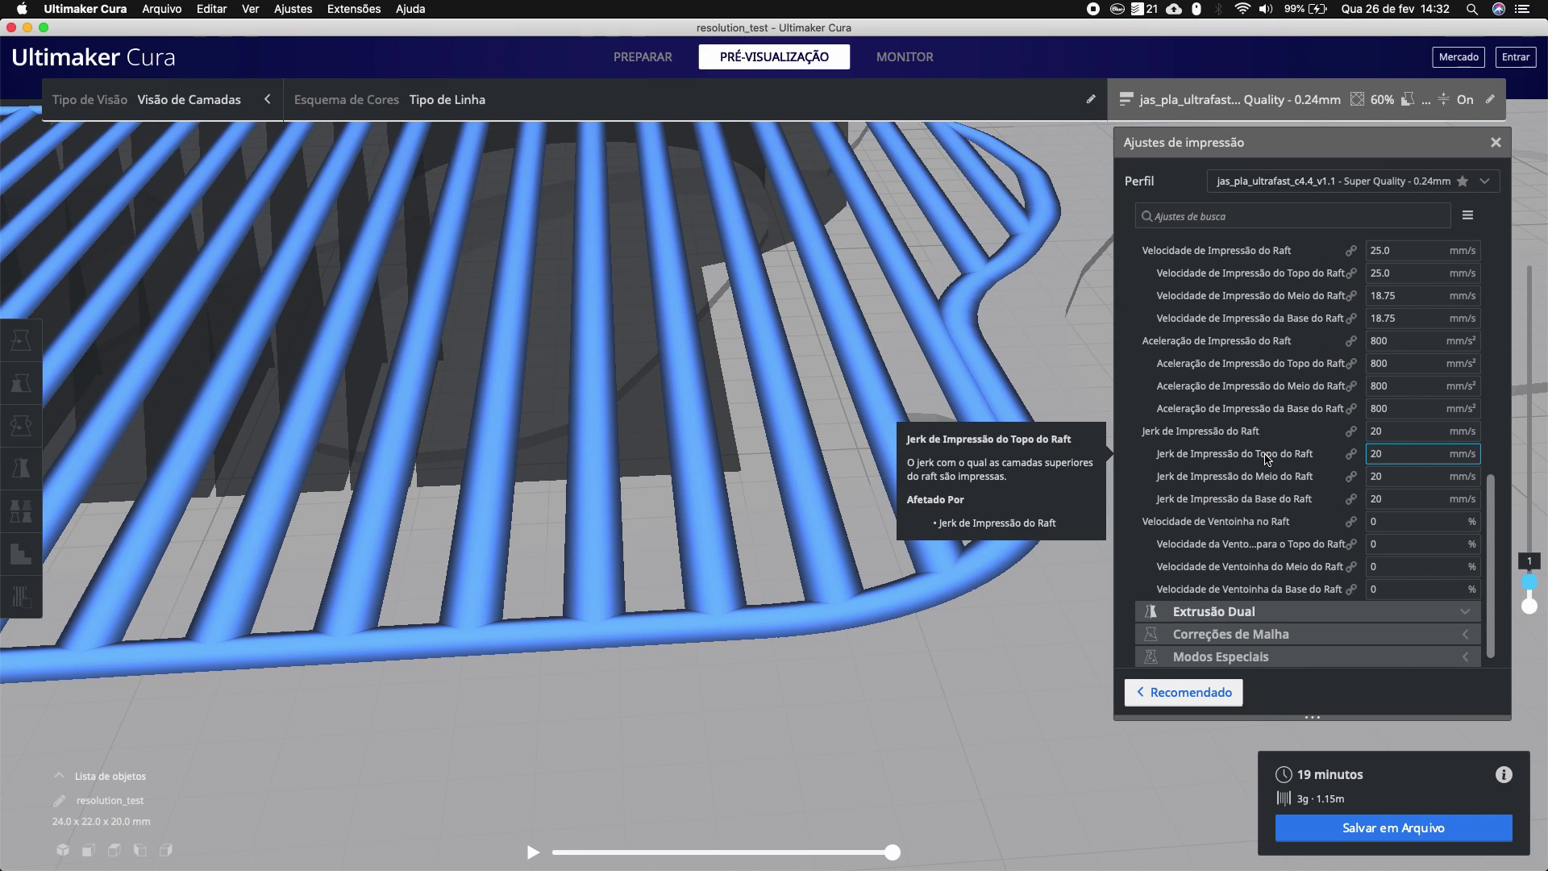
pyautogui.scroll(5, 1282, 419)
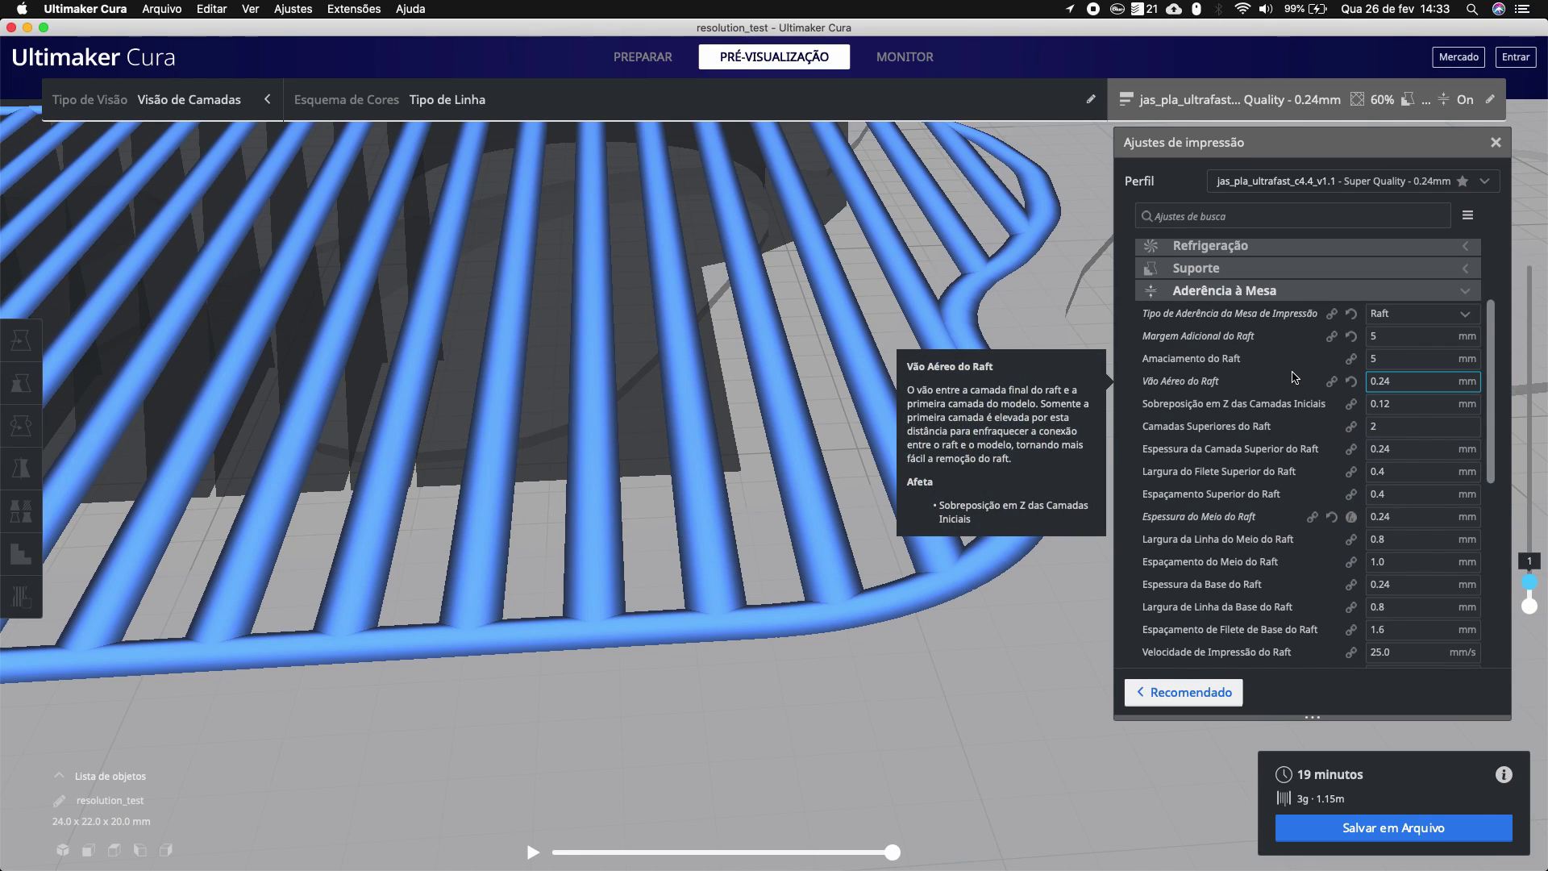